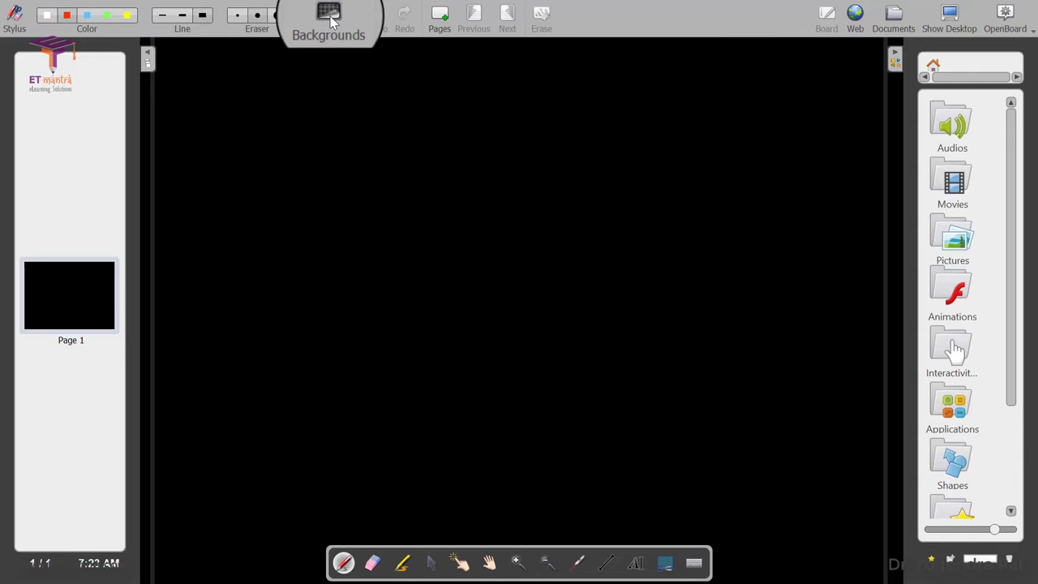
Try the light plain, grid and ruled page backgrounds in turn, and reduce the spacing of the ruled lines.
click(330, 16)
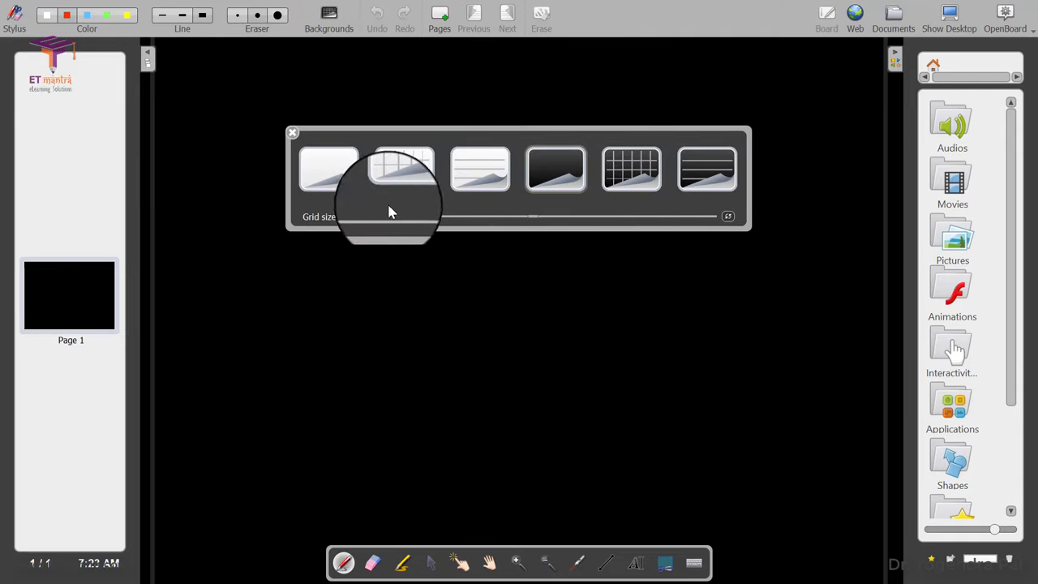
click(332, 176)
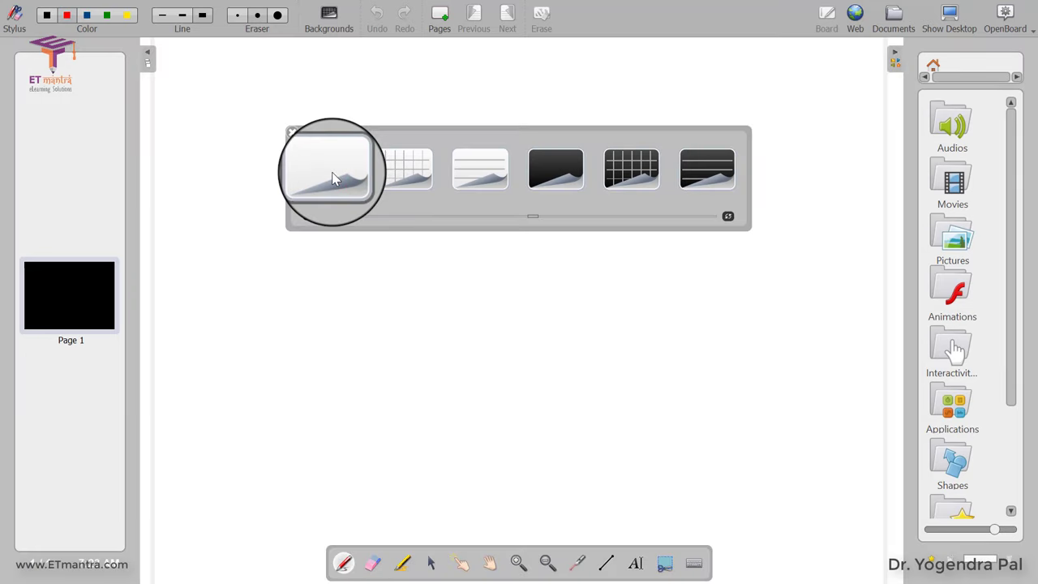
click(406, 174)
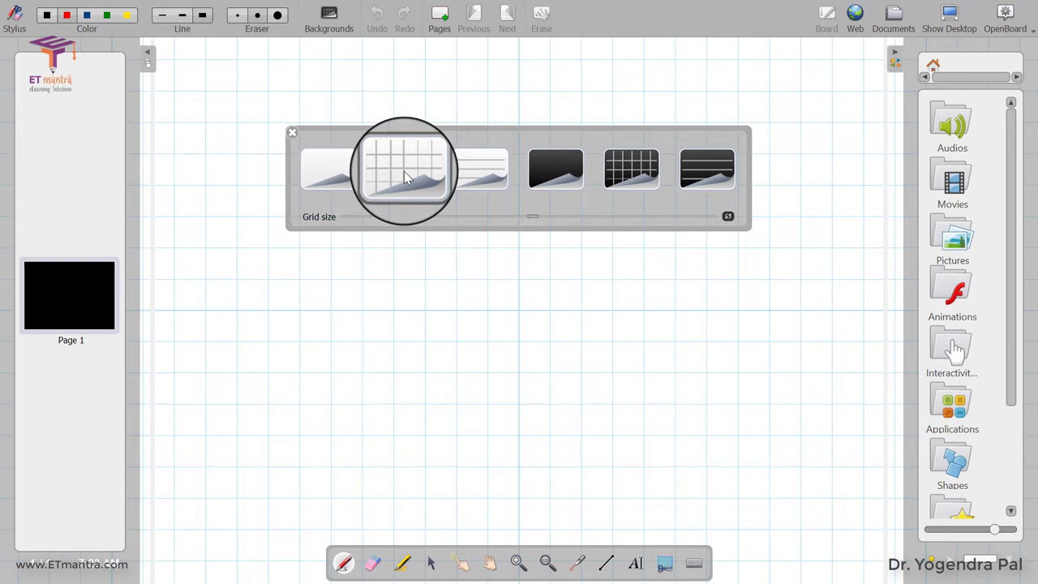
click(489, 177)
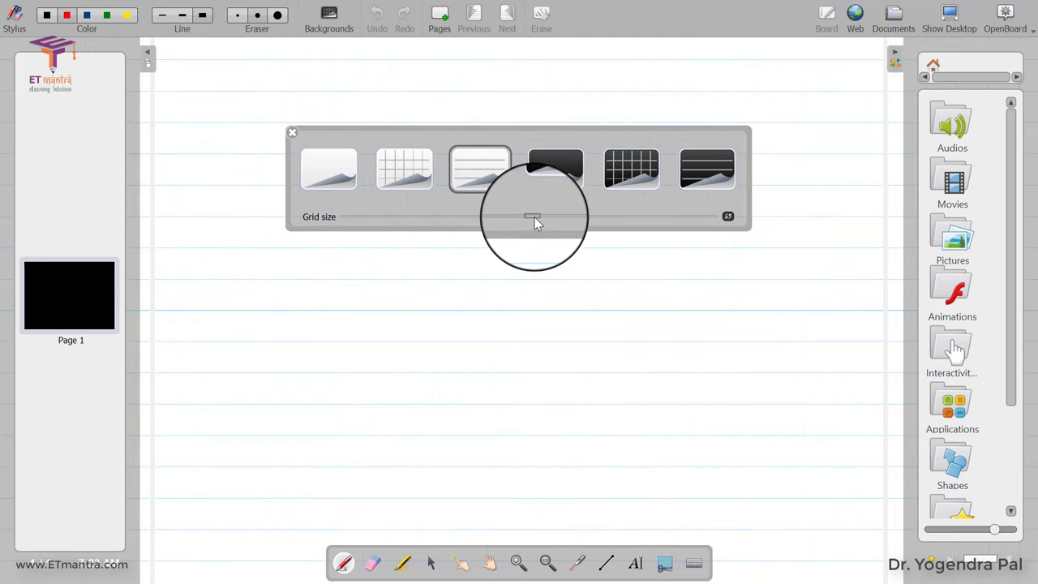
drag(534, 217, 457, 227)
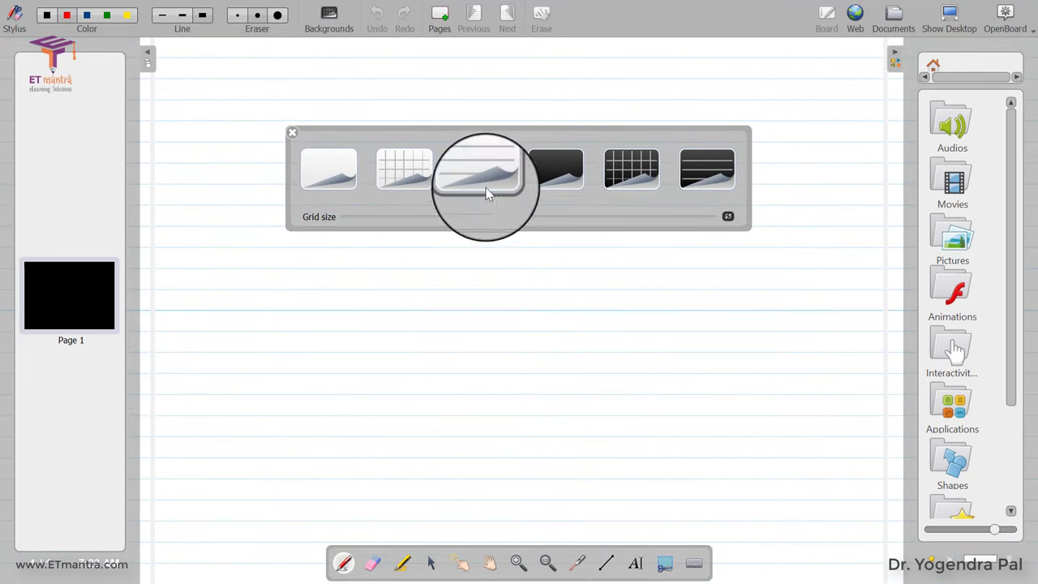
Try the dark plain, grid and ruled page backgrounds, reducing the grid size to its minimum.
click(548, 176)
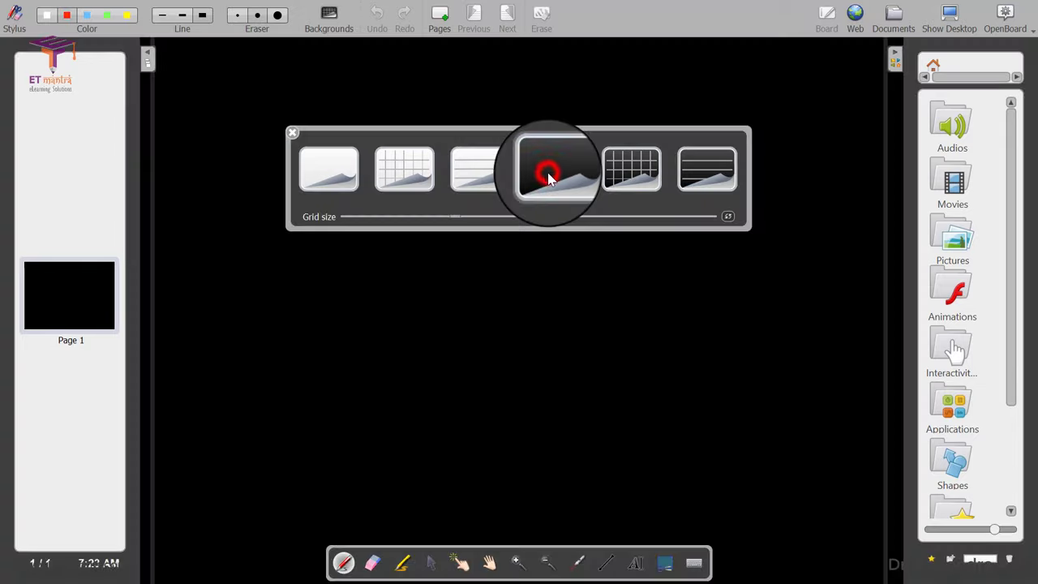
click(638, 175)
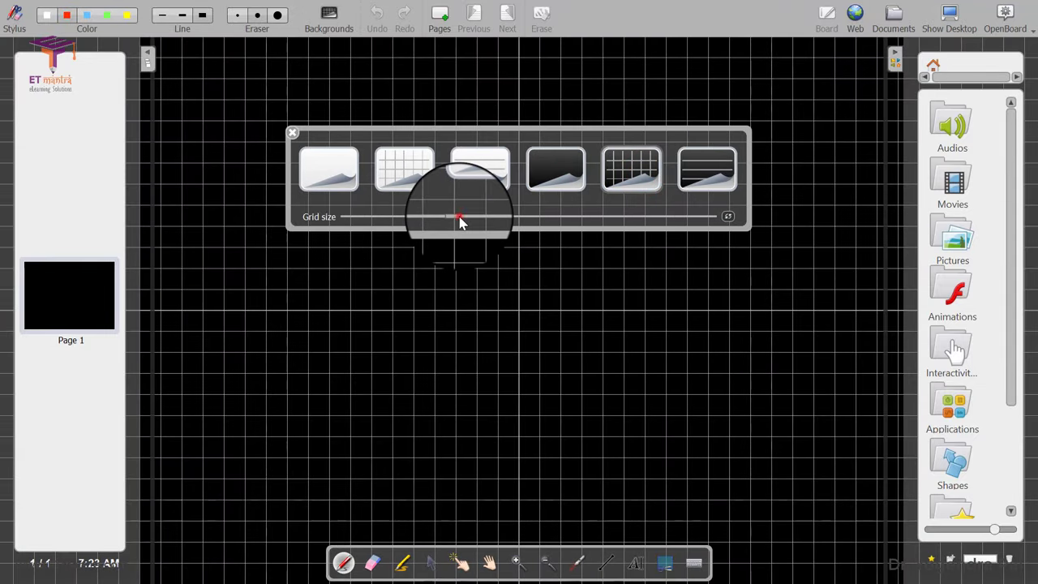
drag(457, 219, 171, 232)
drag(497, 217, 209, 208)
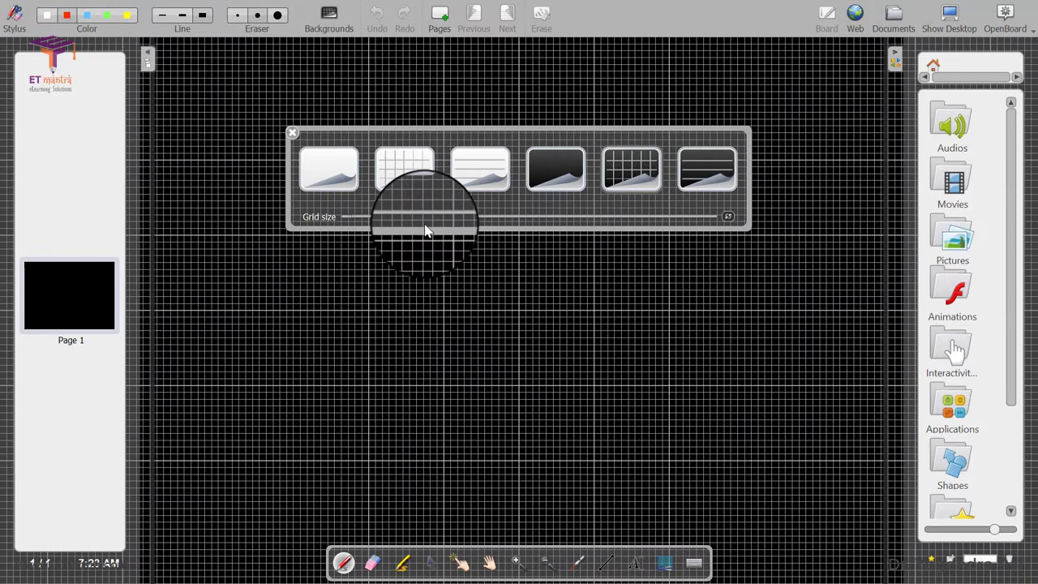
click(691, 167)
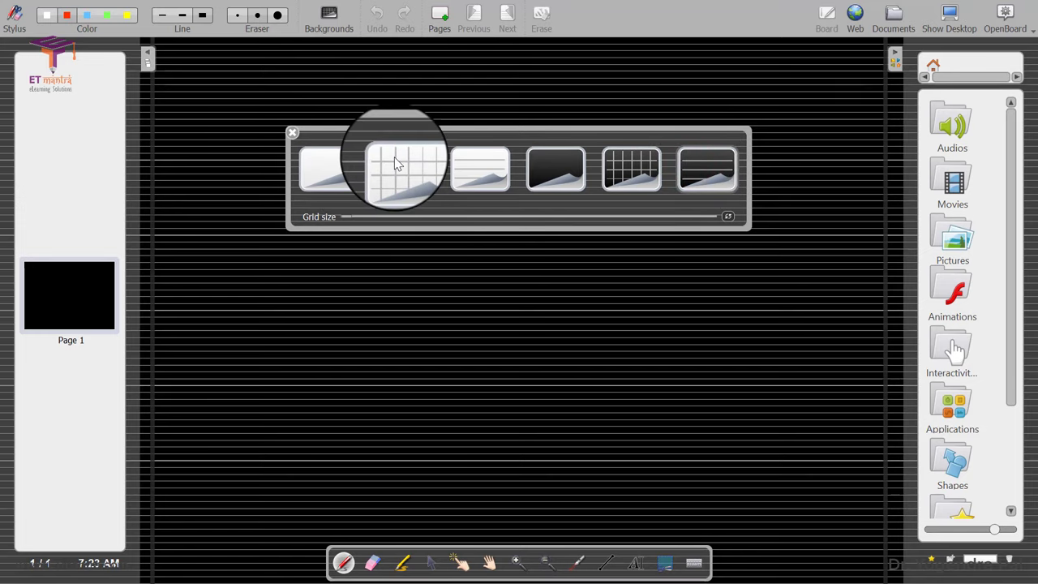
Apply the light ruled background, widen its line spacing to a medium grid size, and close the background options.
click(473, 159)
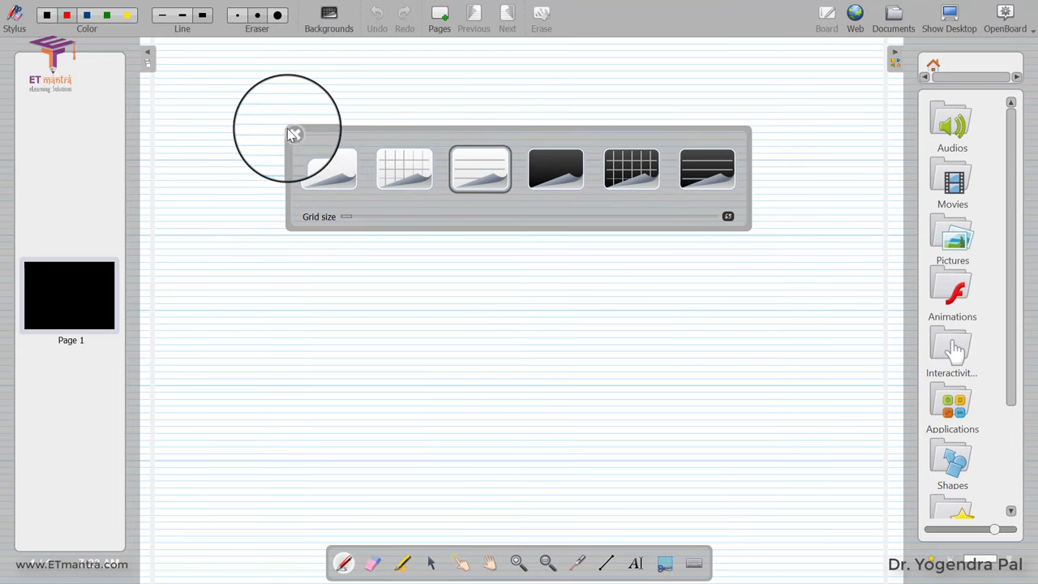
drag(345, 215, 490, 219)
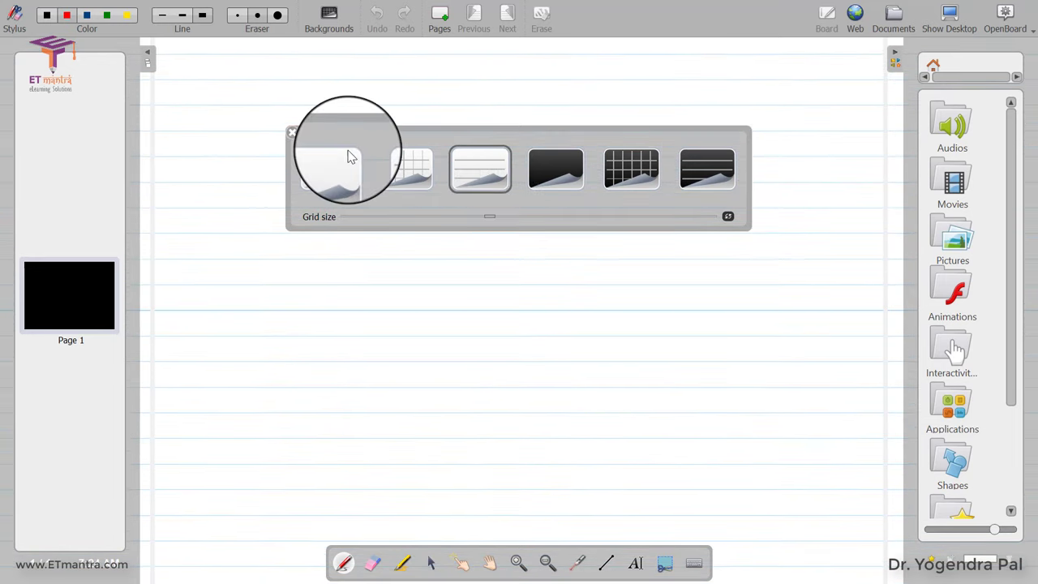
click(290, 132)
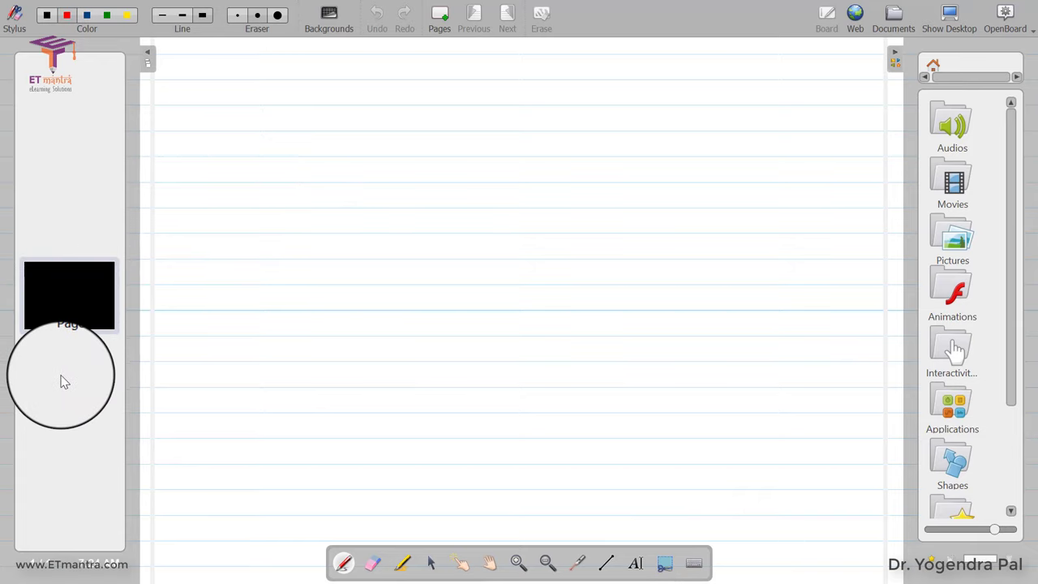
Duplicate the ruled pages four times to make a five-page document.
mouse_move(76, 262)
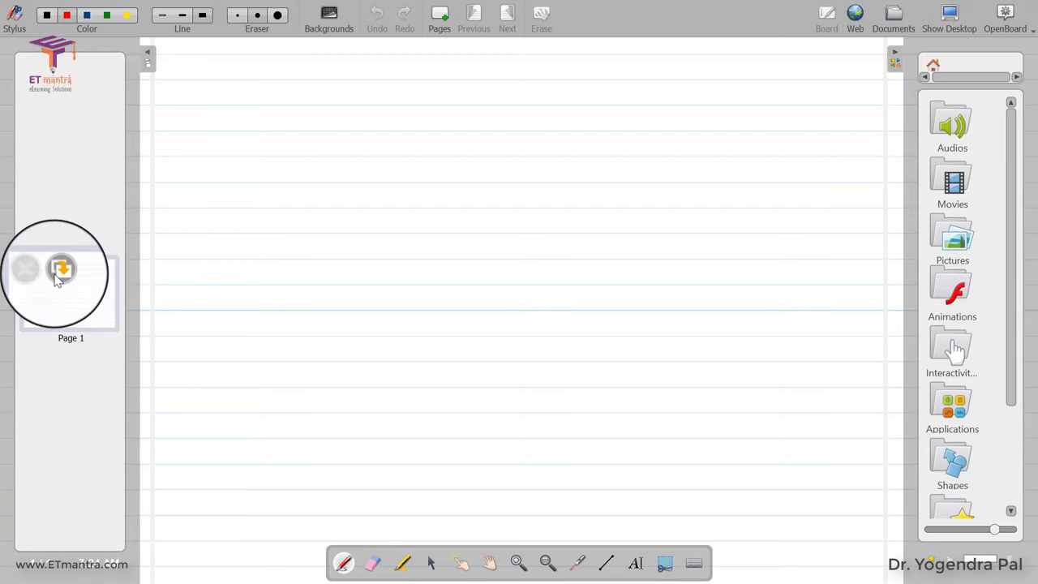
click(65, 278)
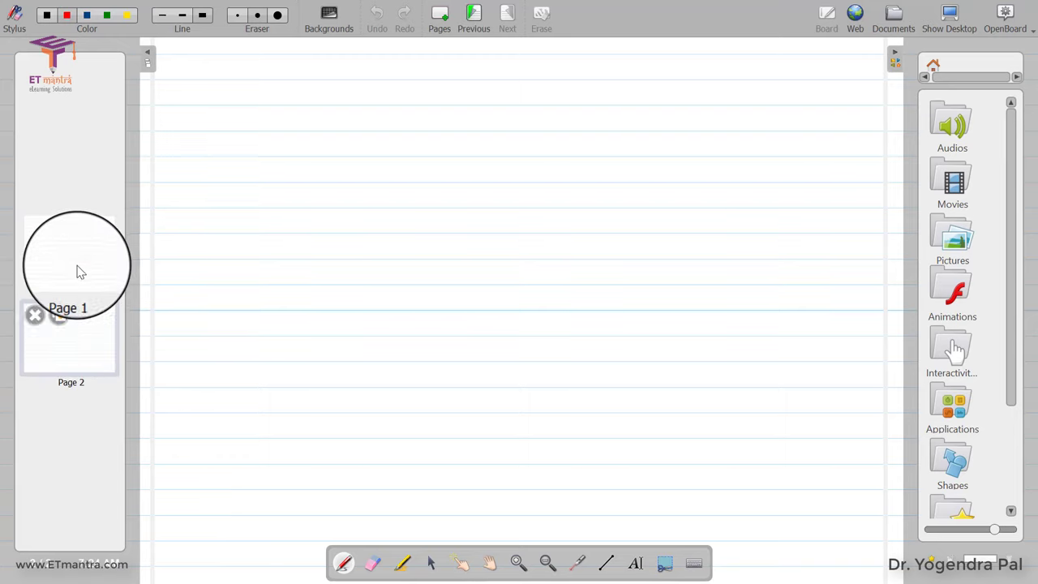
mouse_move(69, 256)
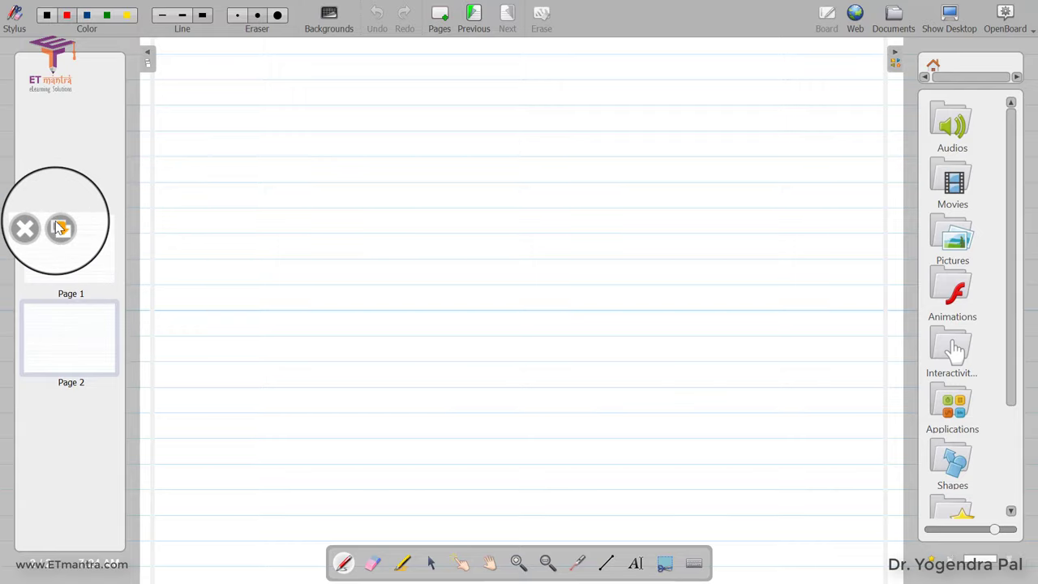
click(55, 216)
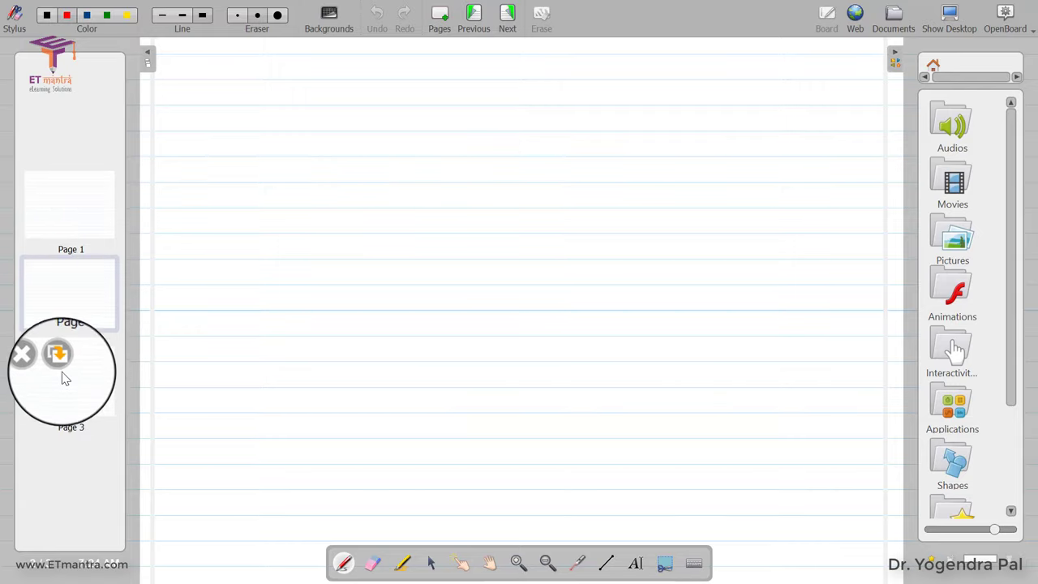
click(58, 358)
click(60, 399)
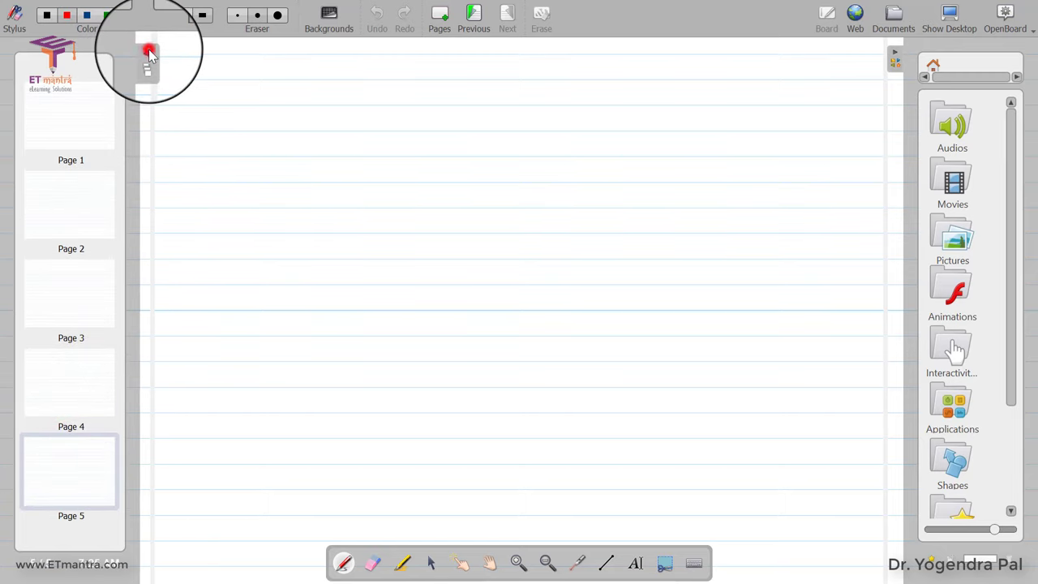
Switch to page 1 and hide both the library and the page thumbnails to free up the board.
click(148, 52)
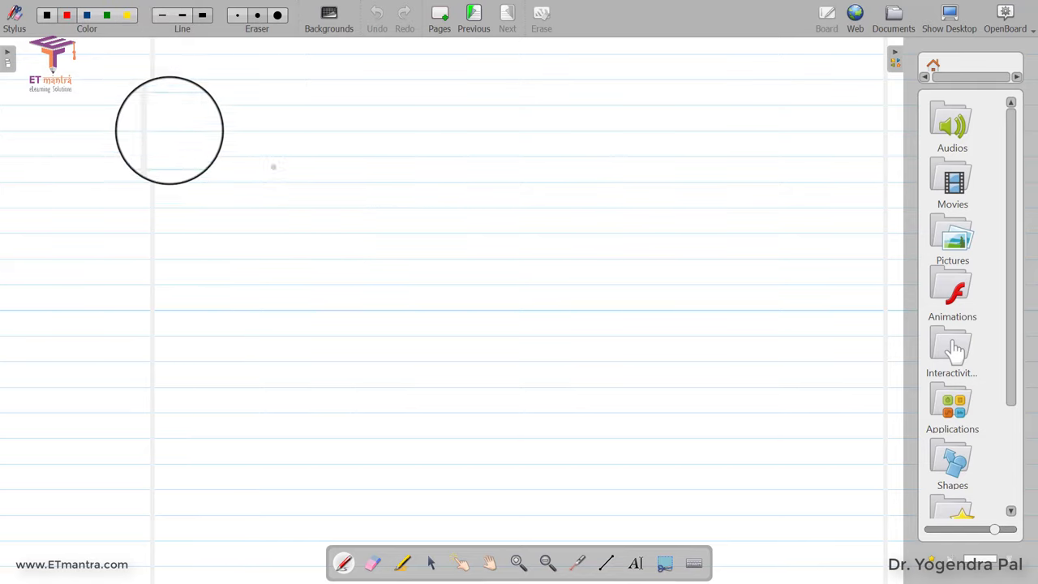
click(10, 53)
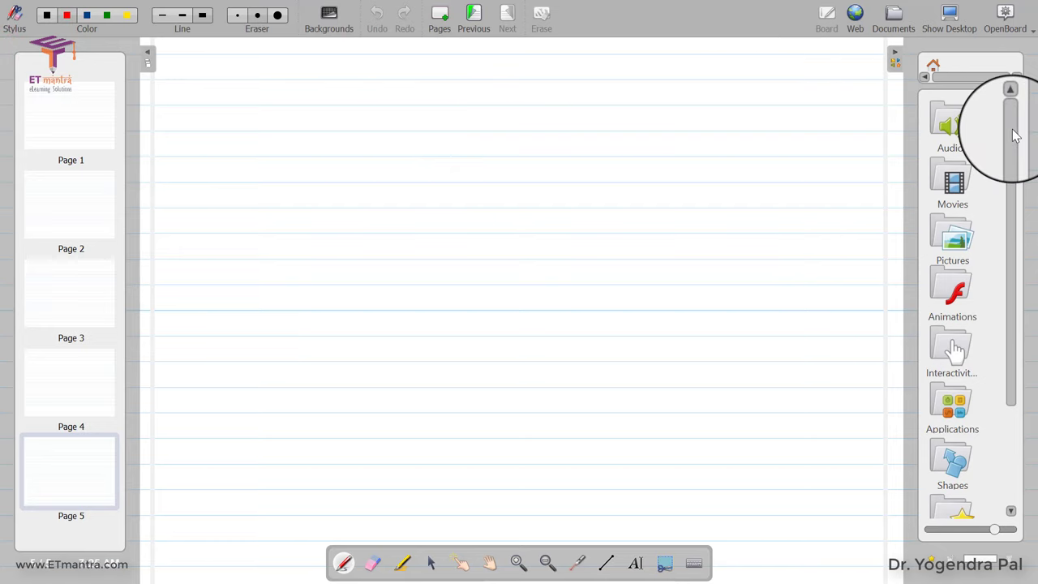
mouse_move(1013, 116)
mouse_down()
mouse_move(1016, 285)
mouse_move(1001, 157)
mouse_move(1008, 124)
mouse_move(1017, 271)
mouse_move(1014, 128)
mouse_up()
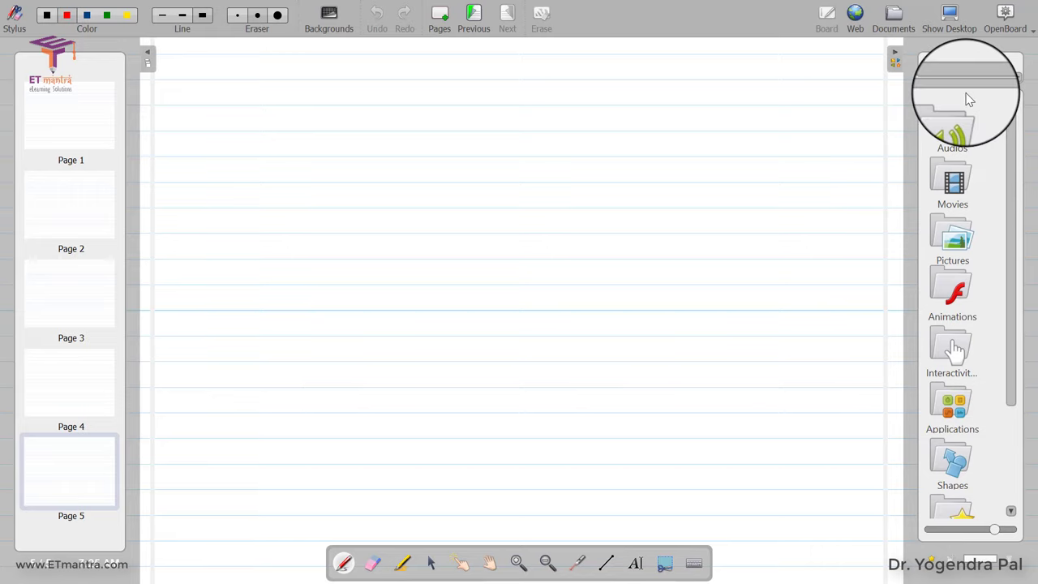
click(894, 54)
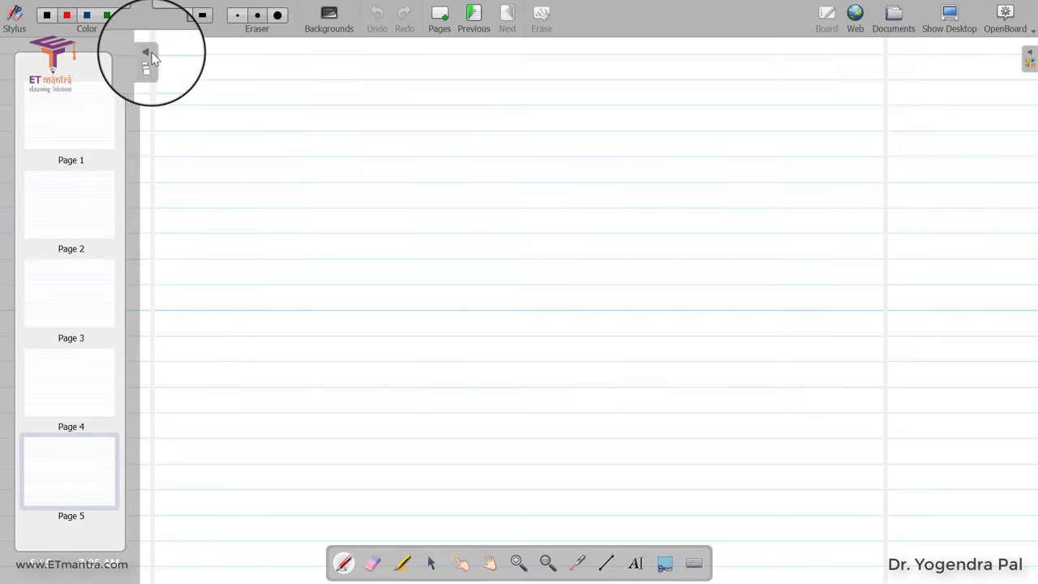
click(82, 105)
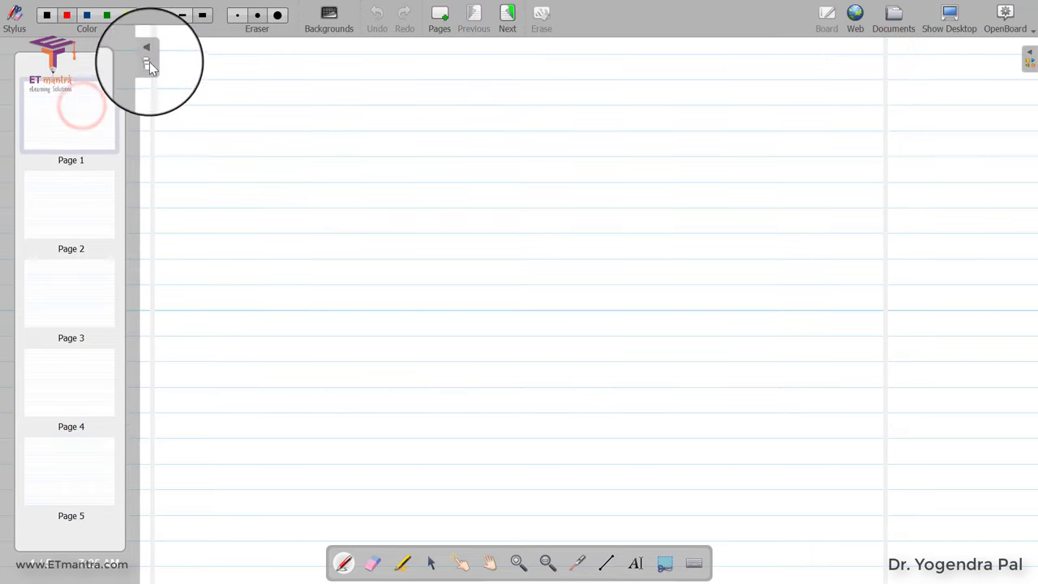
click(147, 50)
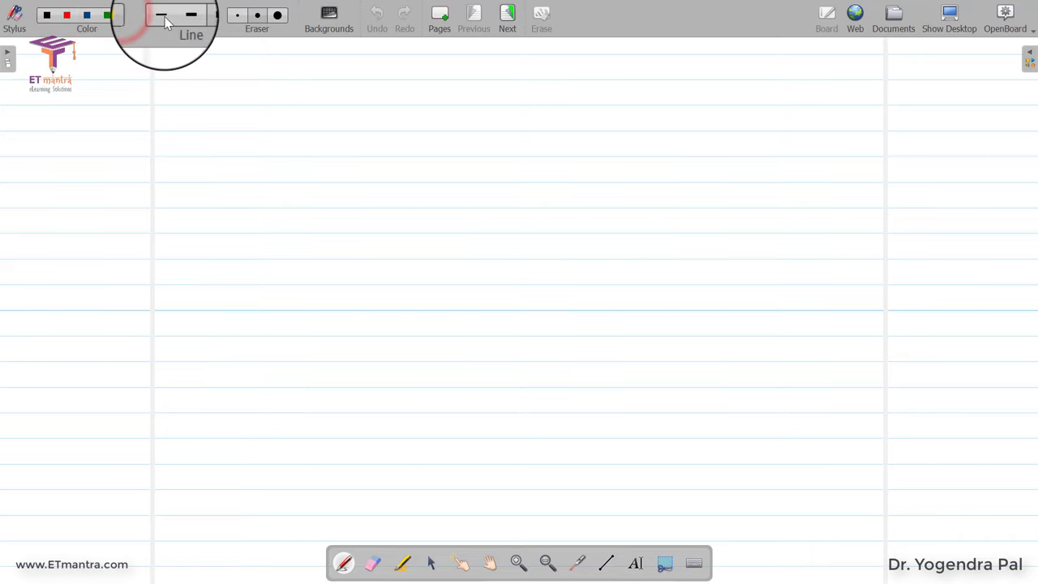
Try the medium line width and the large eraser size, and settle on the thin line with the Pen tool.
click(191, 15)
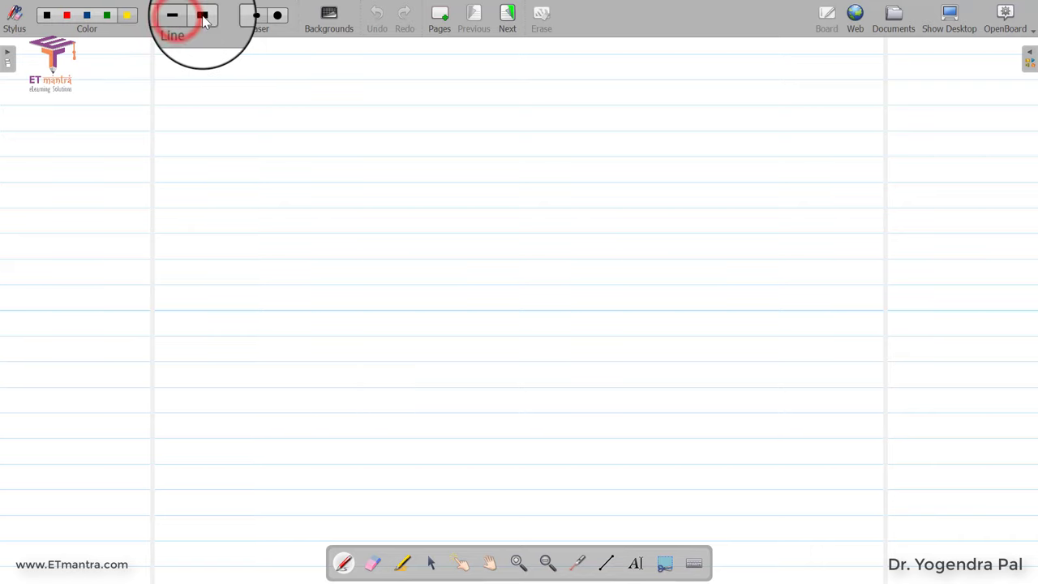
click(278, 17)
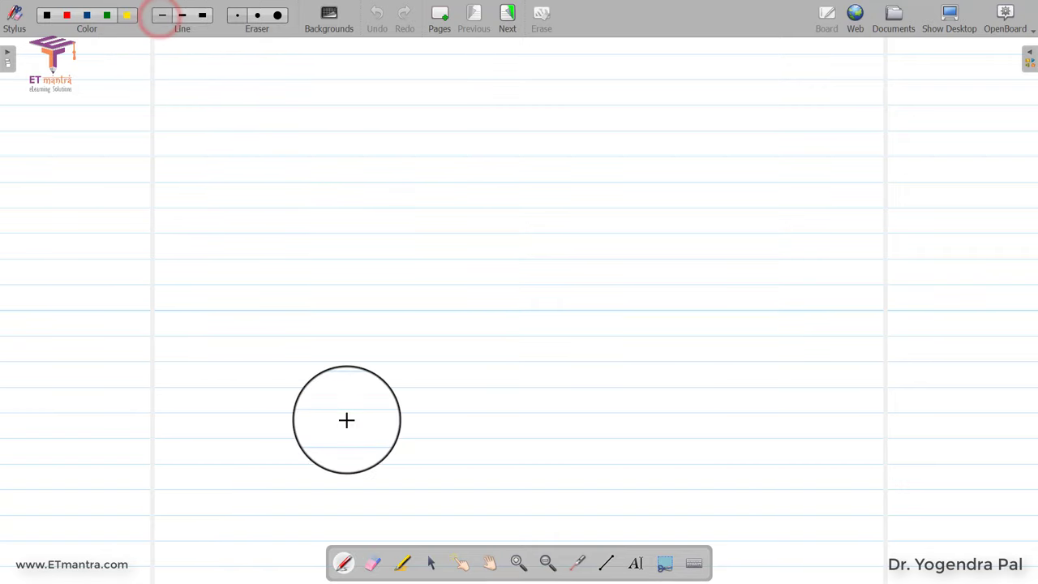
click(345, 564)
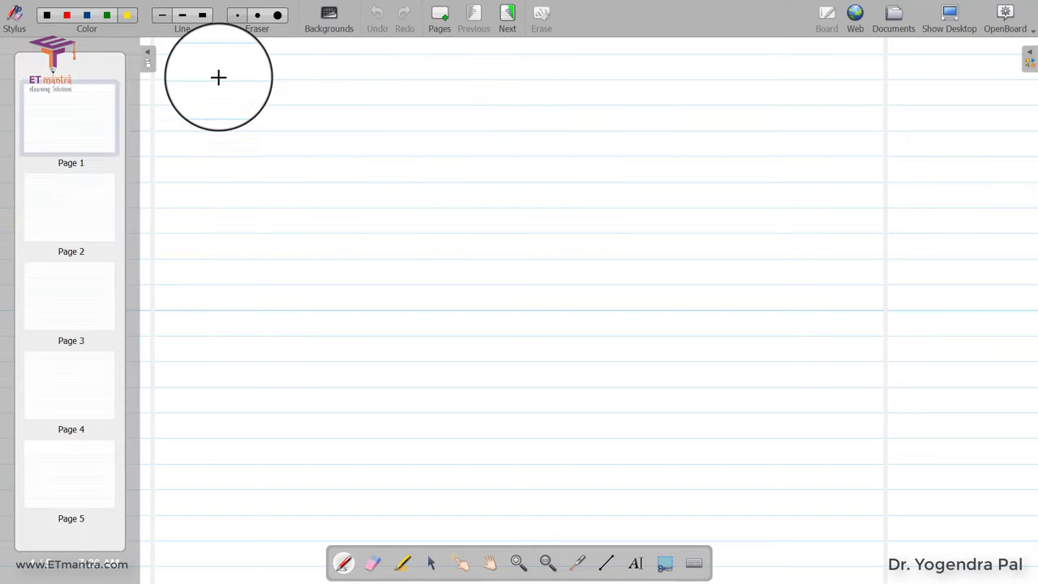
Insert a new page after page 1 and return to page 1.
click(443, 16)
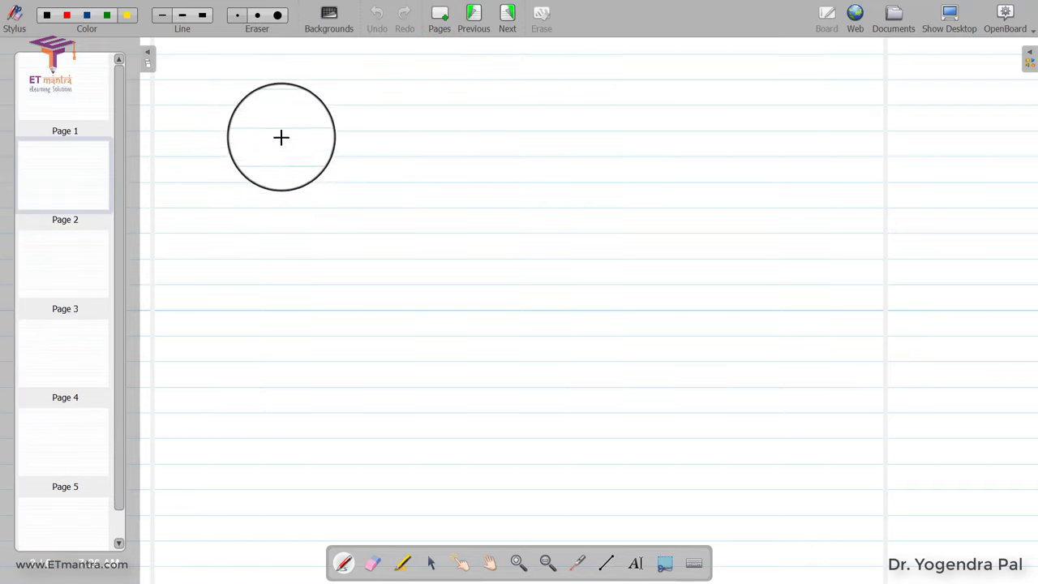
click(84, 106)
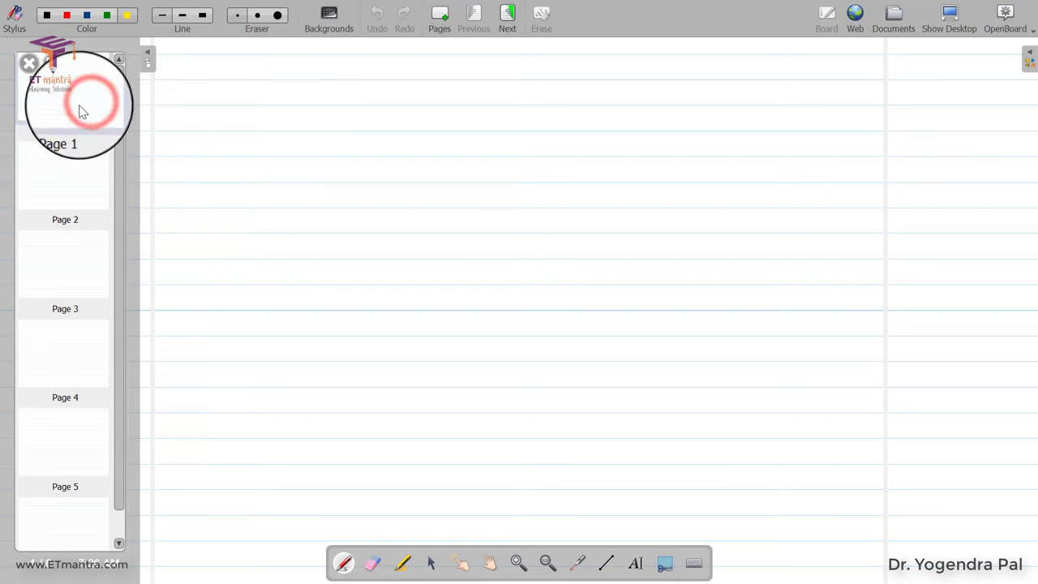
Step forward and back through the pages, hiding the page thumbnails along the way and ending on page 1.
click(507, 13)
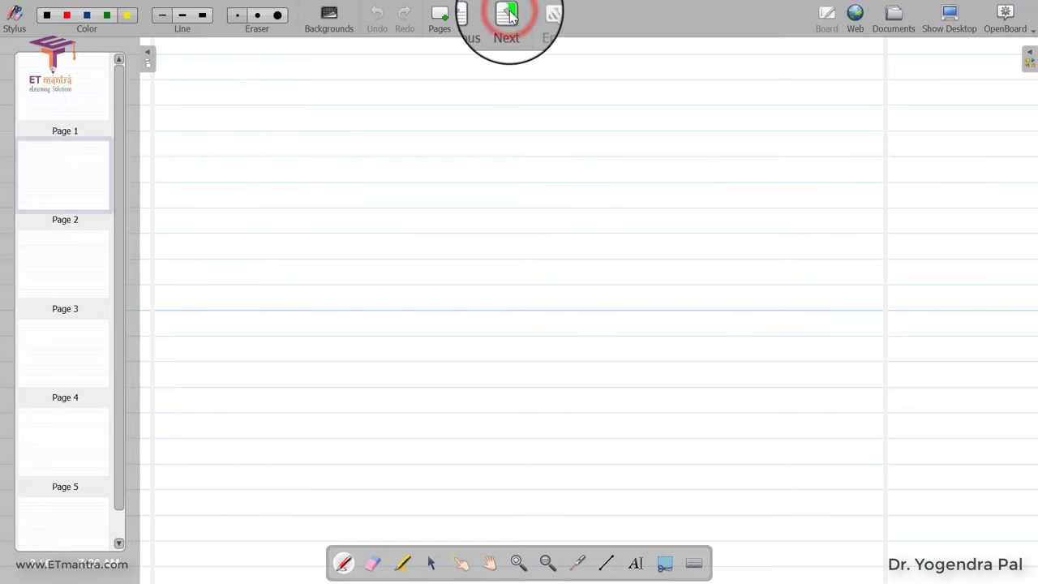
click(507, 13)
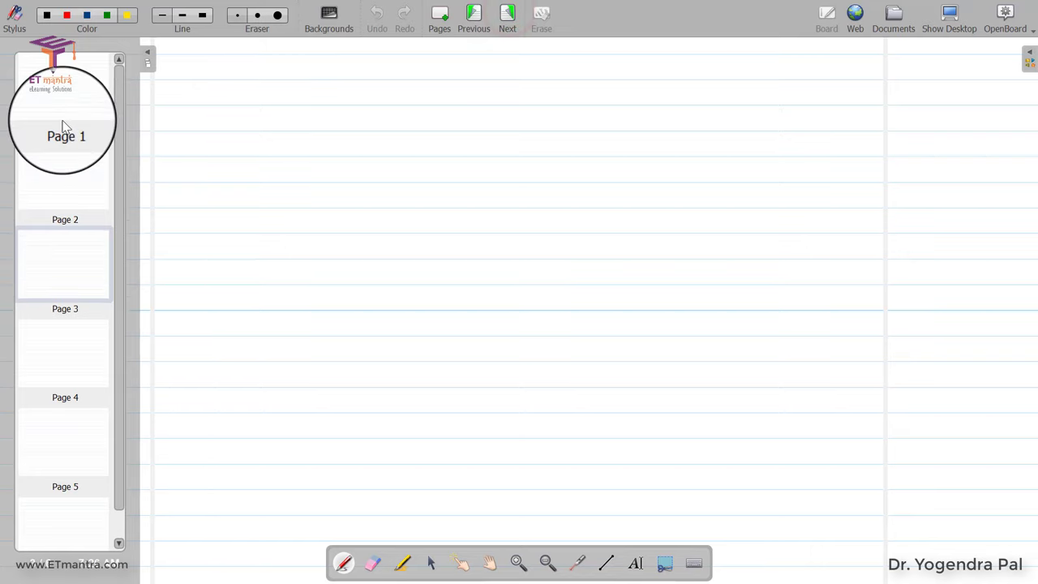
click(148, 55)
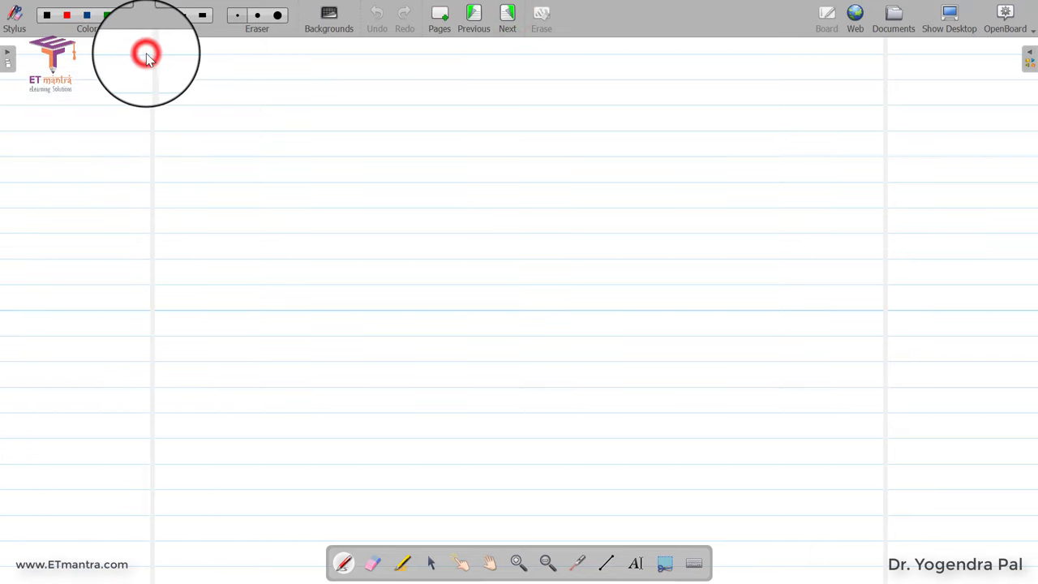
click(475, 16)
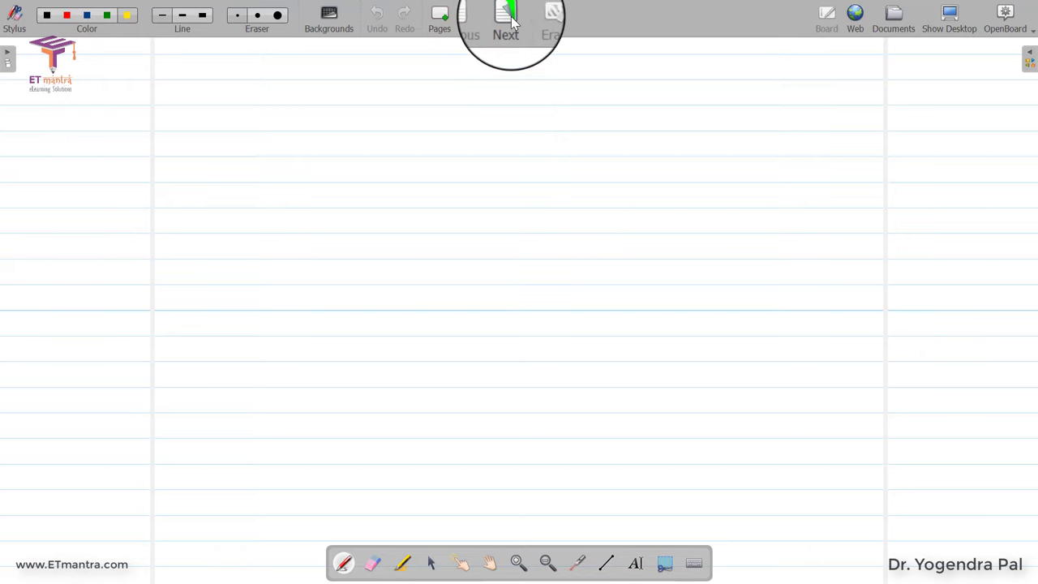
click(510, 18)
click(490, 17)
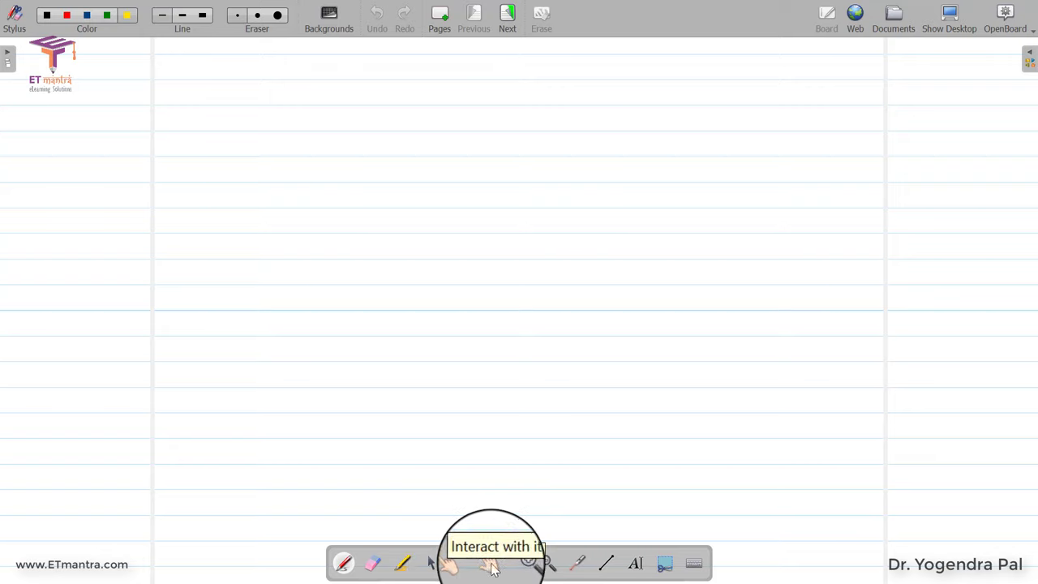
Show the library to look over its media and application folders, and hide it again.
click(1028, 52)
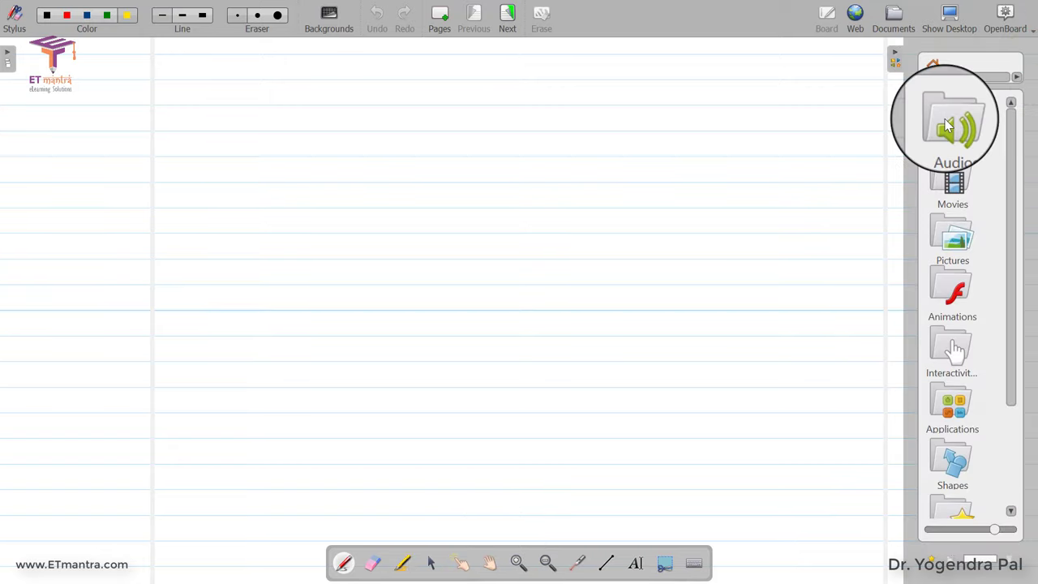
click(895, 55)
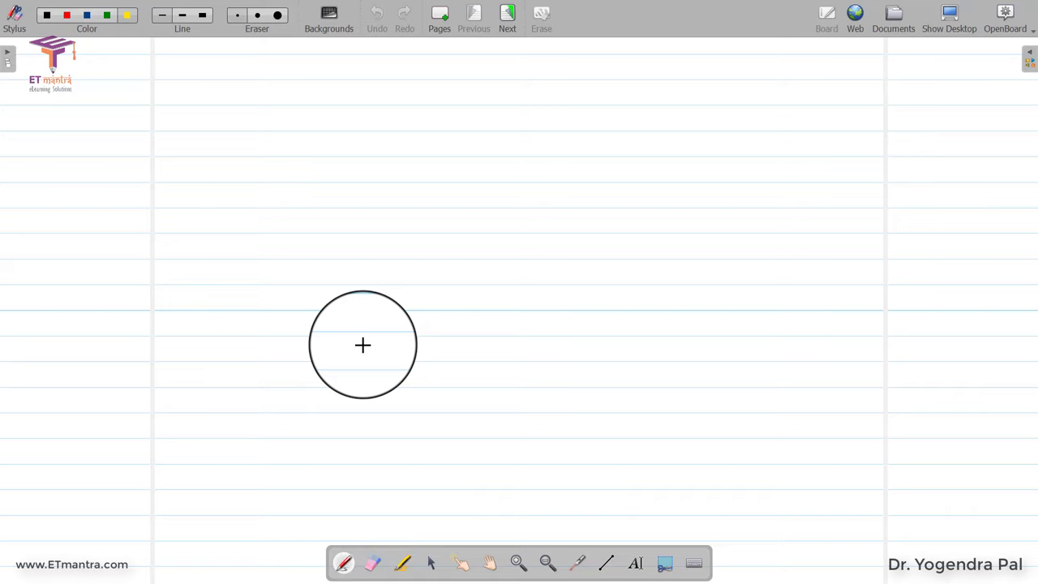
Handwrite "Chapter-1" in yellow at the top of page 1, and beside it an underlined "Blue" in blue.
click(403, 66)
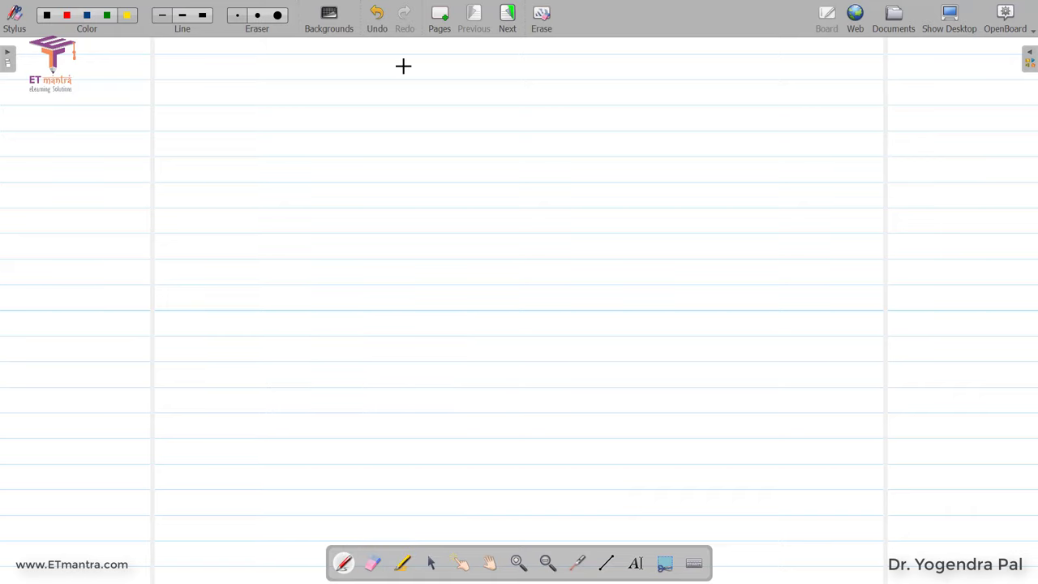
mouse_move(394, 58)
mouse_down()
mouse_move(393, 75)
mouse_move(424, 77)
mouse_move(446, 56)
mouse_move(447, 72)
mouse_move(475, 64)
mouse_up()
click(87, 14)
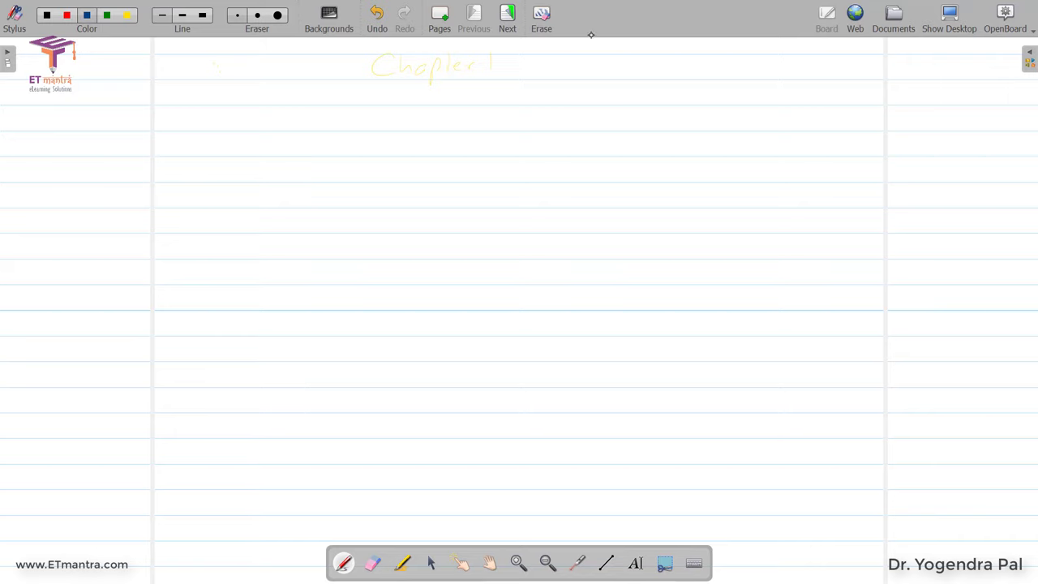
mouse_move(595, 57)
mouse_down()
mouse_move(595, 79)
mouse_move(582, 67)
mouse_move(596, 79)
mouse_move(637, 74)
mouse_move(620, 85)
mouse_move(641, 79)
mouse_up()
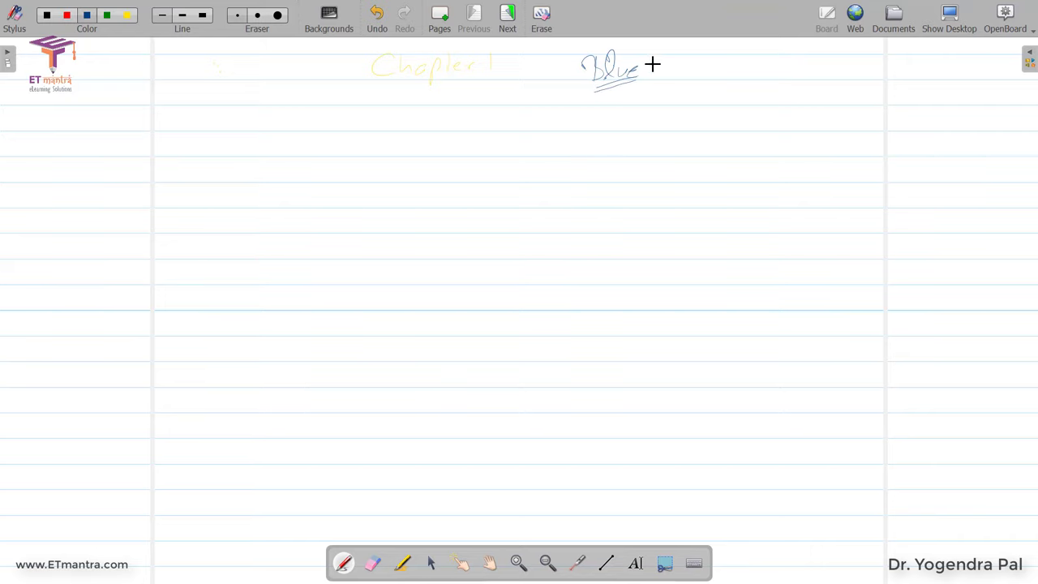
Draw a slanted blue line in medium width and a parallel one below it in the thickest width, ending in a check mark.
click(182, 17)
drag(378, 169, 570, 126)
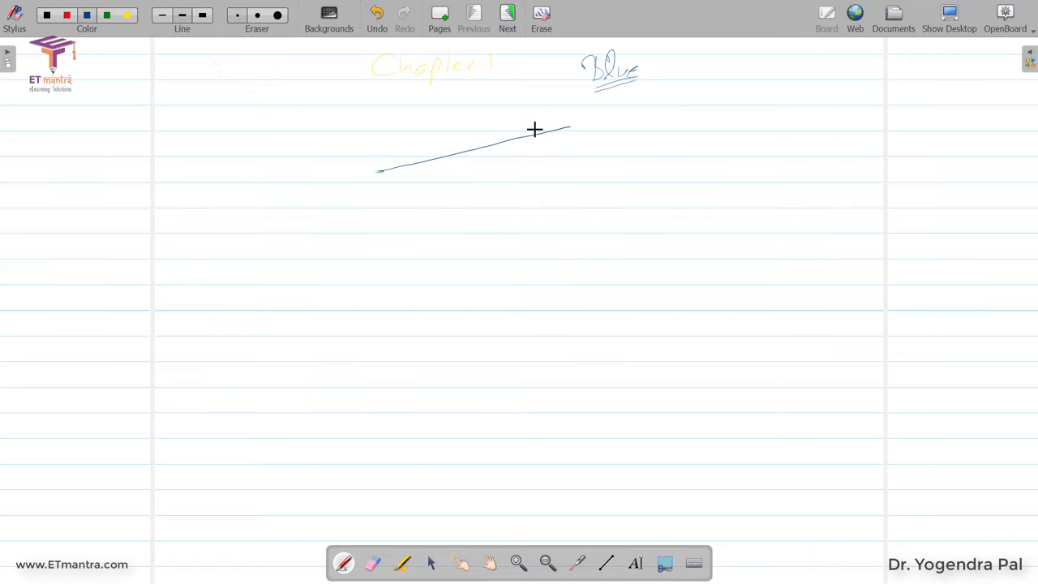
click(203, 16)
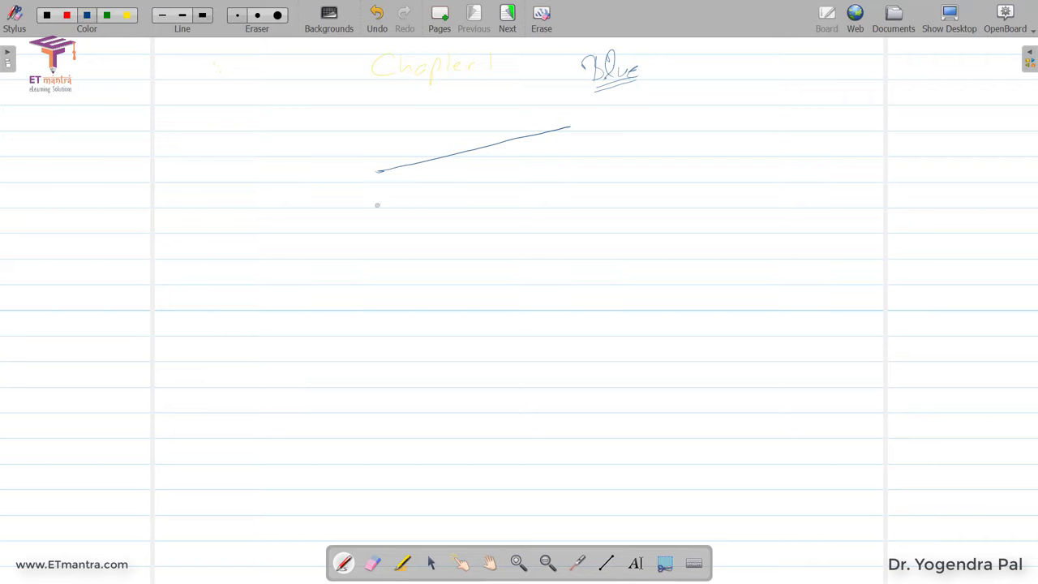
drag(377, 205, 586, 159)
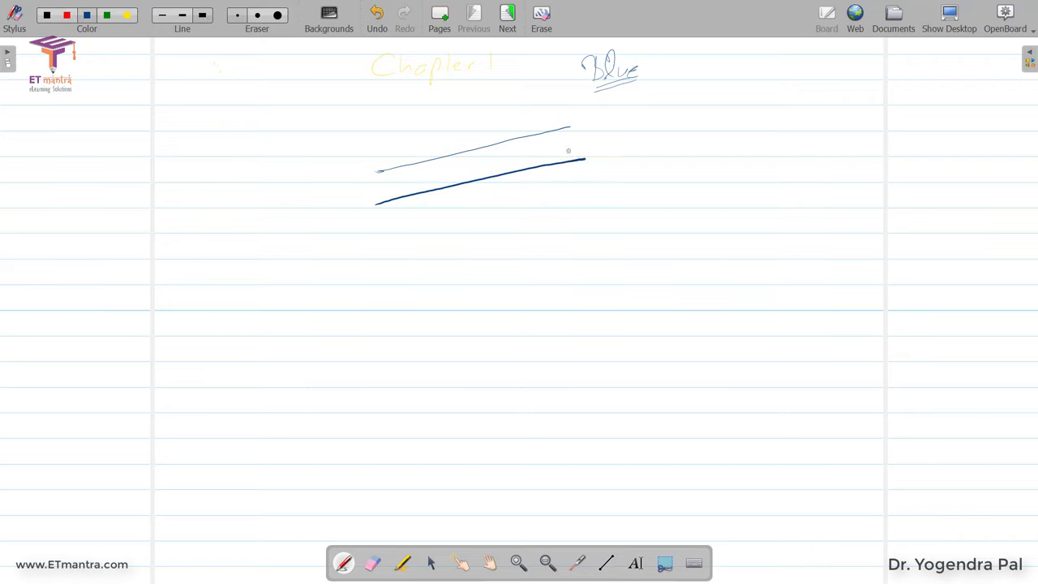
drag(589, 156, 622, 151)
Handwrite a double-underlined "Chapter 1" in thick blue, and draw a vertical test stroke and undo it.
mouse_move(228, 108)
mouse_down()
mouse_move(229, 128)
mouse_move(301, 124)
mouse_up()
mouse_move(302, 124)
mouse_down()
mouse_move(308, 114)
mouse_move(348, 128)
mouse_up()
drag(213, 142, 356, 135)
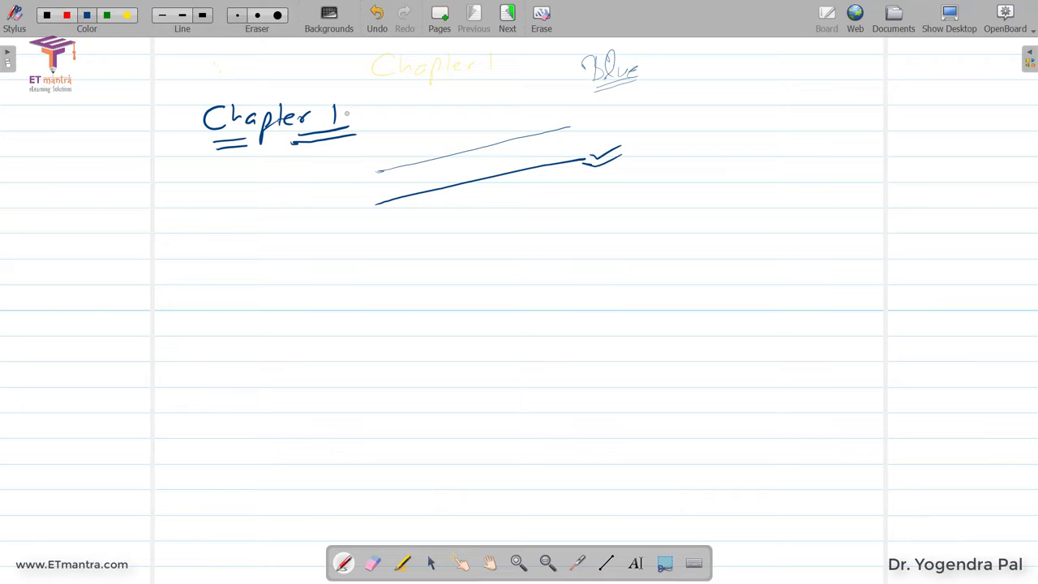
drag(676, 386, 678, 280)
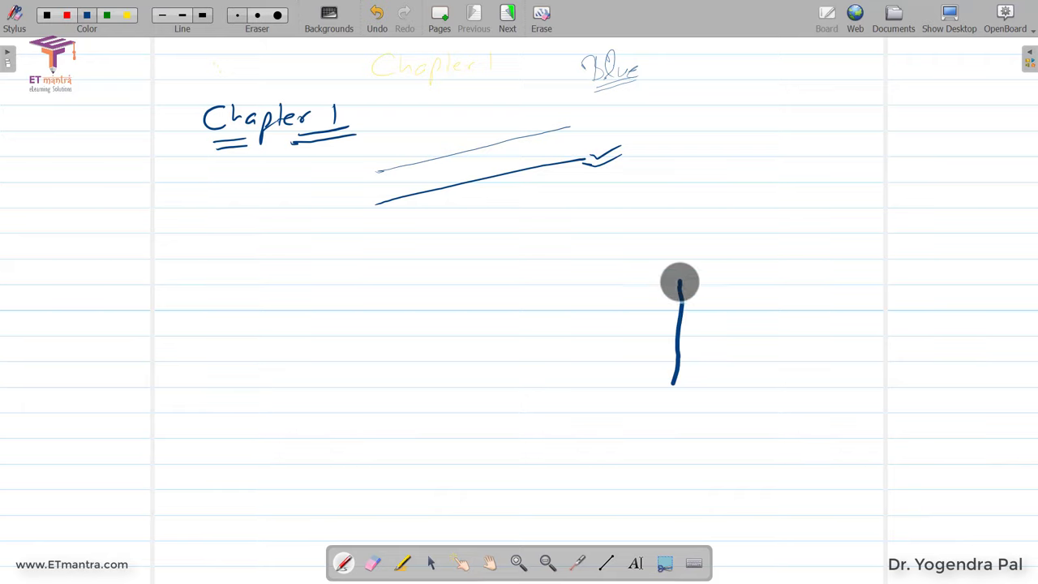
key(ctrl+z)
Pick the smallest eraser size, and draw a slanted red line with a slanted black line below it.
click(234, 15)
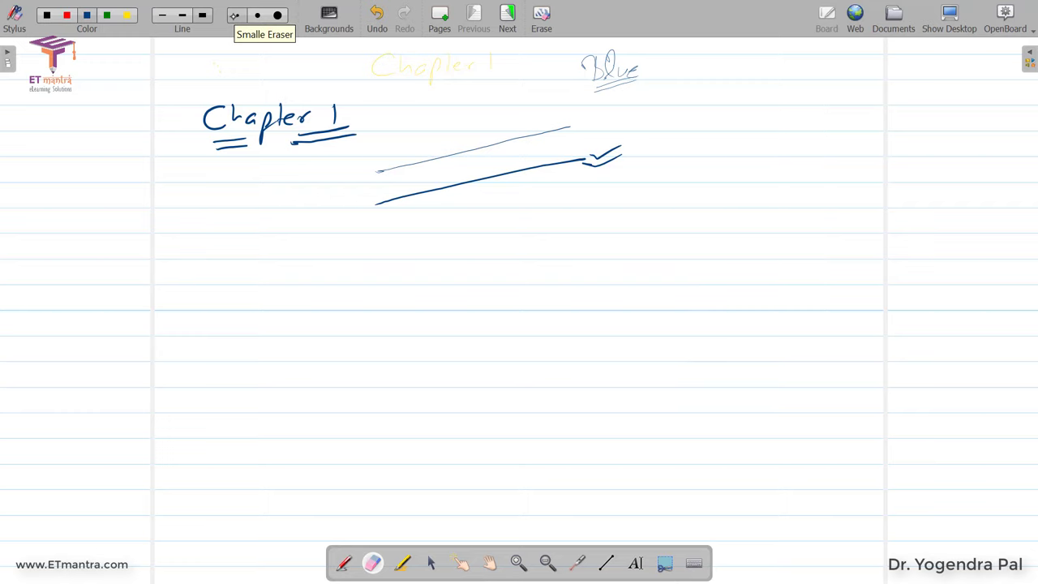
click(66, 15)
drag(266, 297, 410, 261)
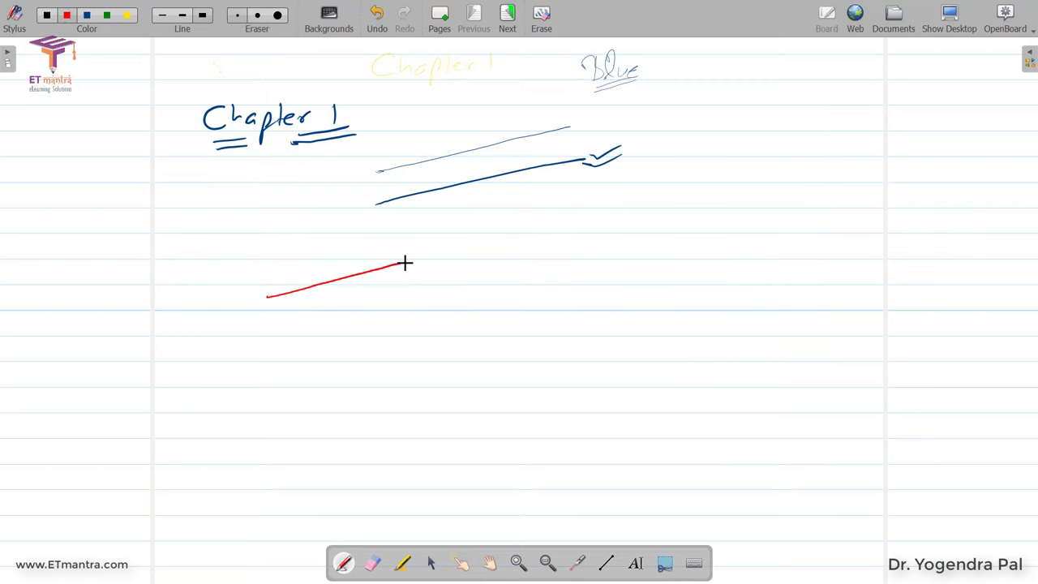
click(49, 17)
drag(277, 330, 445, 296)
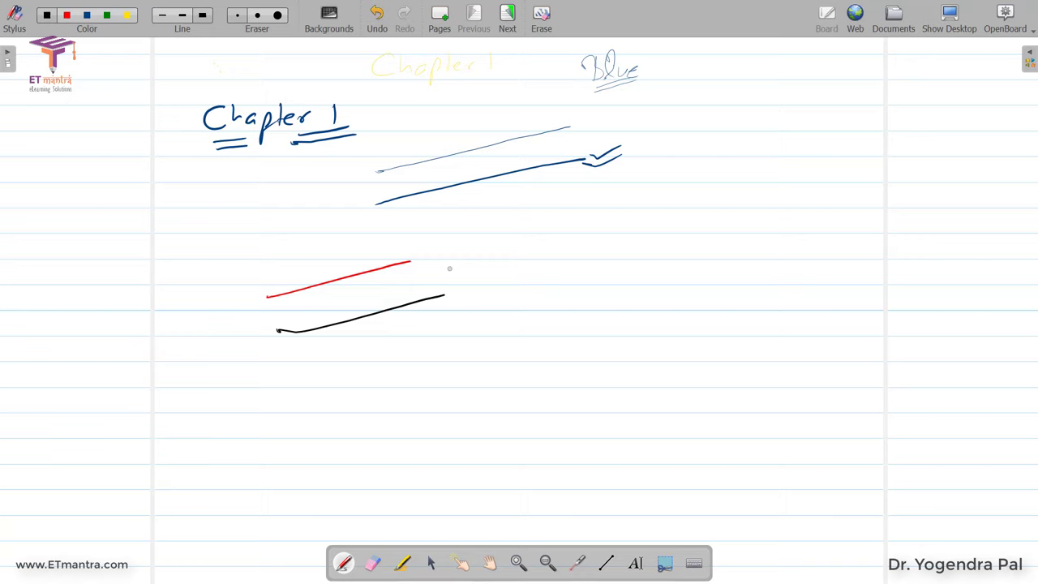
Erase the red line and the black line with the Eraser tool.
click(373, 563)
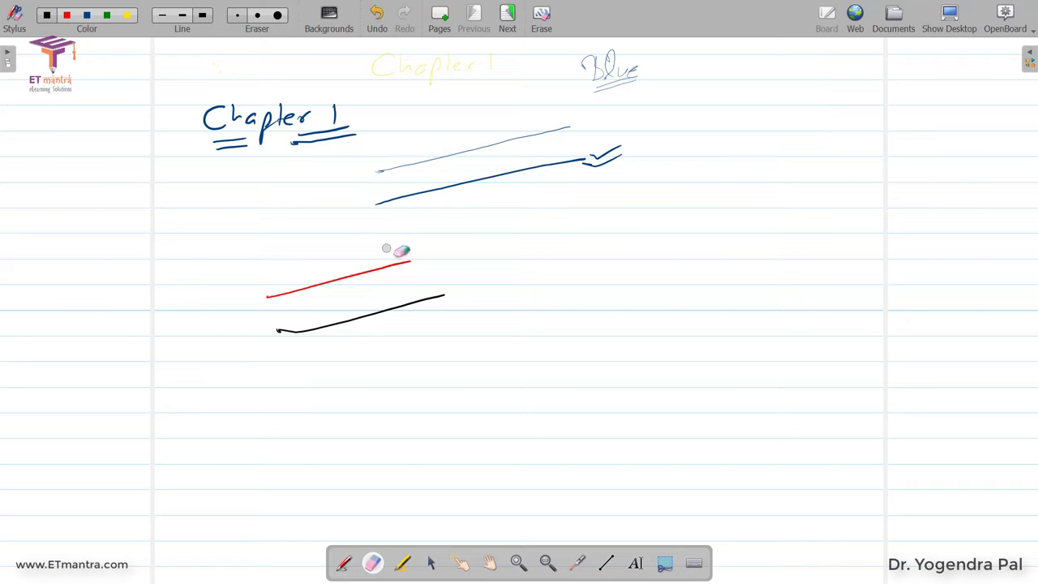
drag(414, 258, 240, 293)
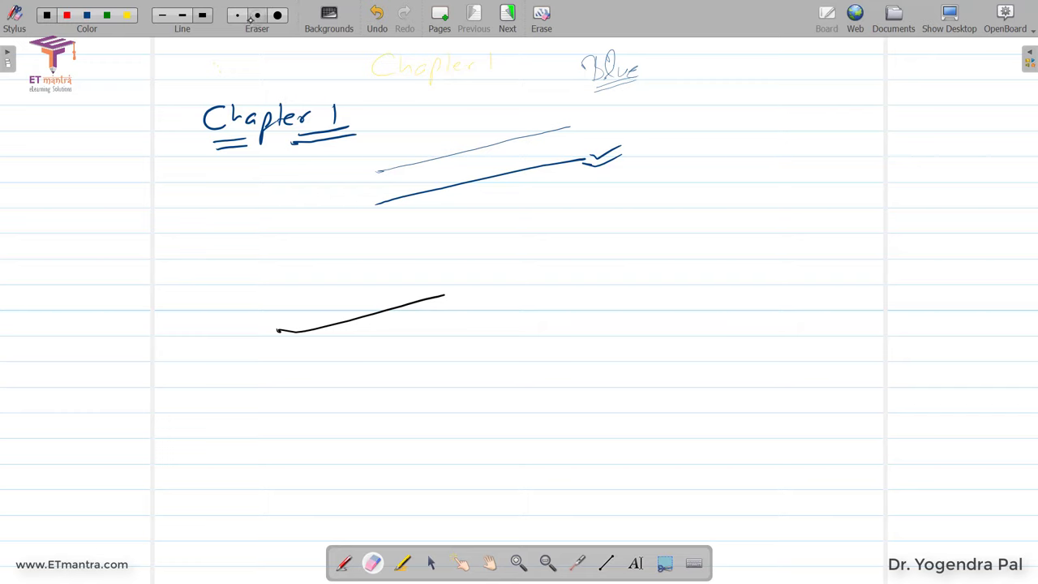
mouse_move(443, 301)
mouse_down()
mouse_move(398, 317)
mouse_move(274, 324)
mouse_up()
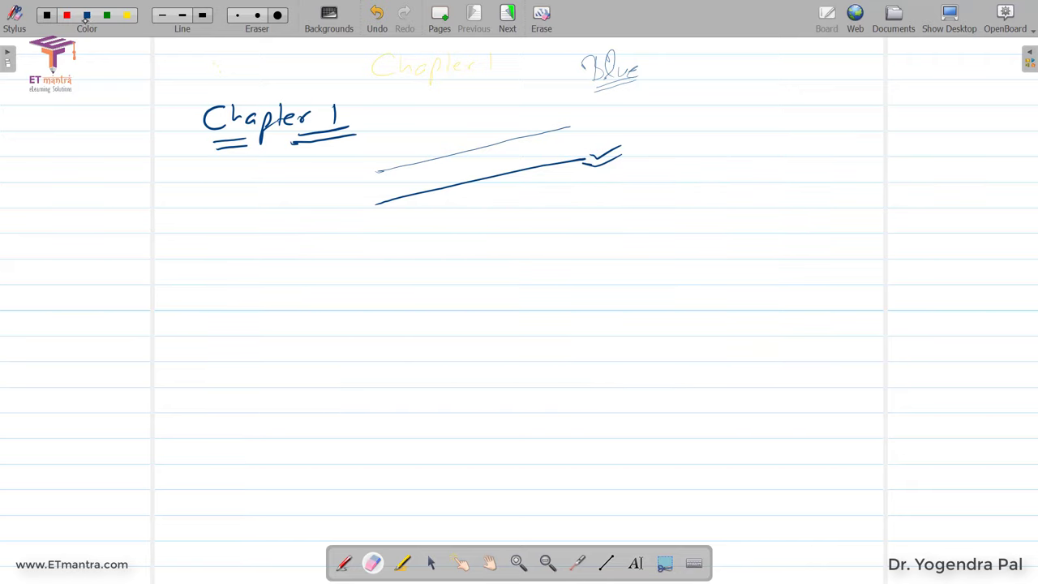
Add blue pen strokes beside "Chapter 1", and try undoing and redoing the last two actions.
key(ctrl+i)
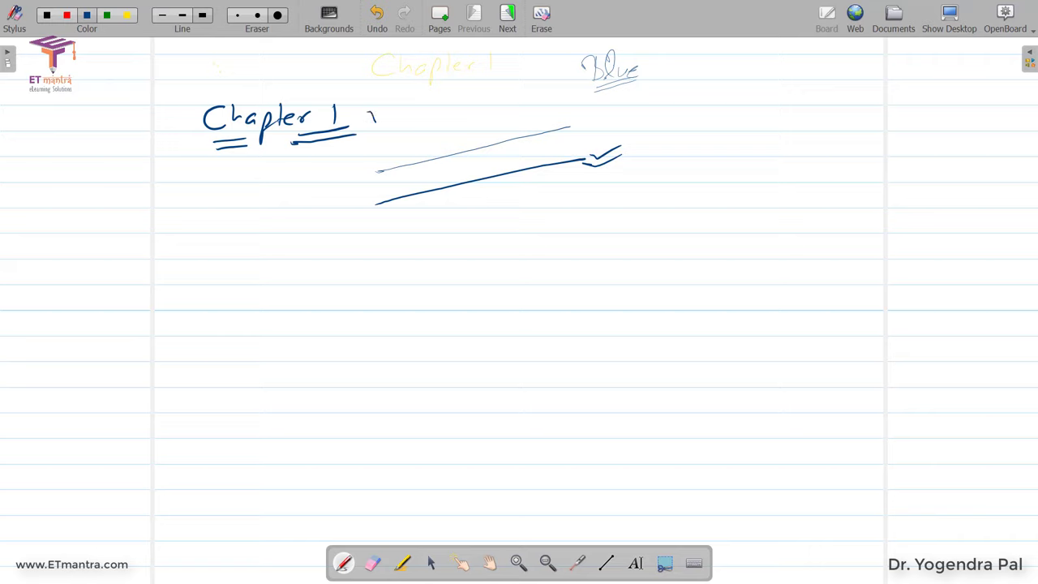
mouse_move(374, 118)
mouse_down()
mouse_move(414, 101)
mouse_move(404, 119)
mouse_up()
key(ctrl+z)
key(ctrl+z)
click(401, 16)
click(400, 17)
Erase all handwriting and lines from the page with the largest eraser, and switch back to the Pen tool.
click(372, 562)
mouse_move(490, 361)
mouse_down()
mouse_move(591, 167)
mouse_move(476, 178)
mouse_move(438, 136)
mouse_move(186, 116)
mouse_move(460, 65)
mouse_move(658, 88)
mouse_up()
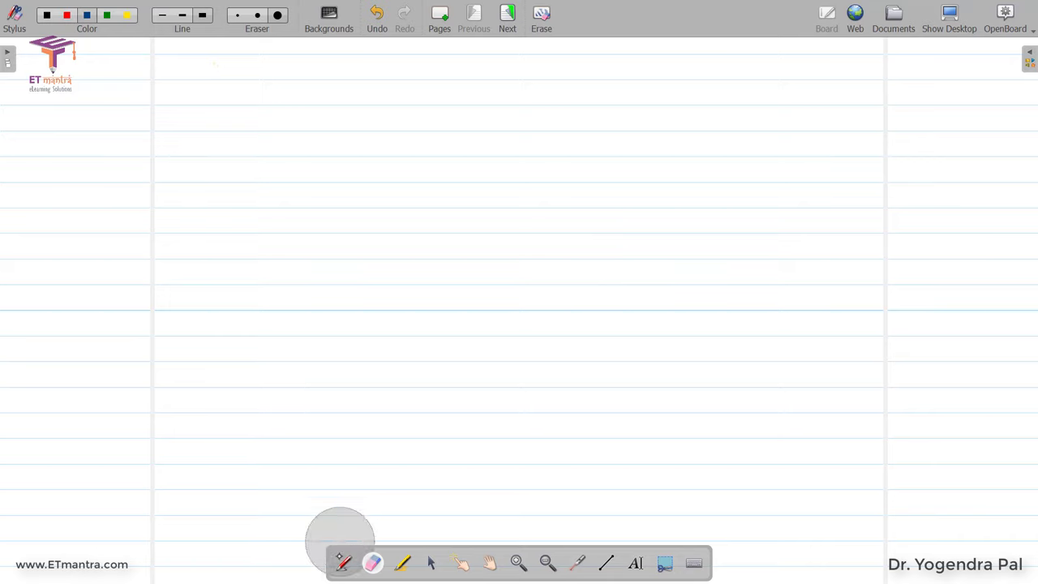
click(344, 563)
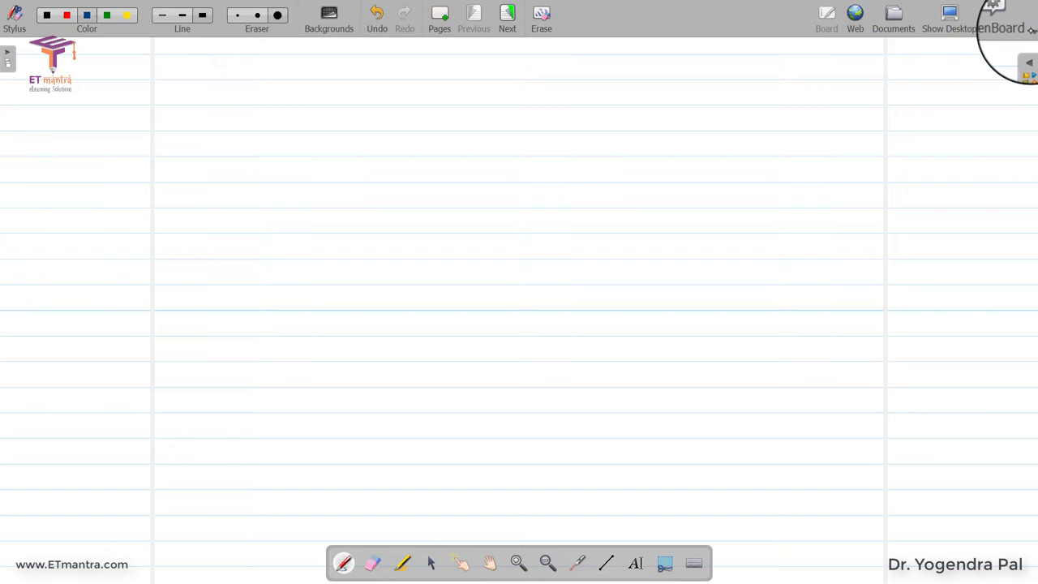
Open the Podcast recorder, look over its audio, size and publishing options, and start recording.
click(1024, 26)
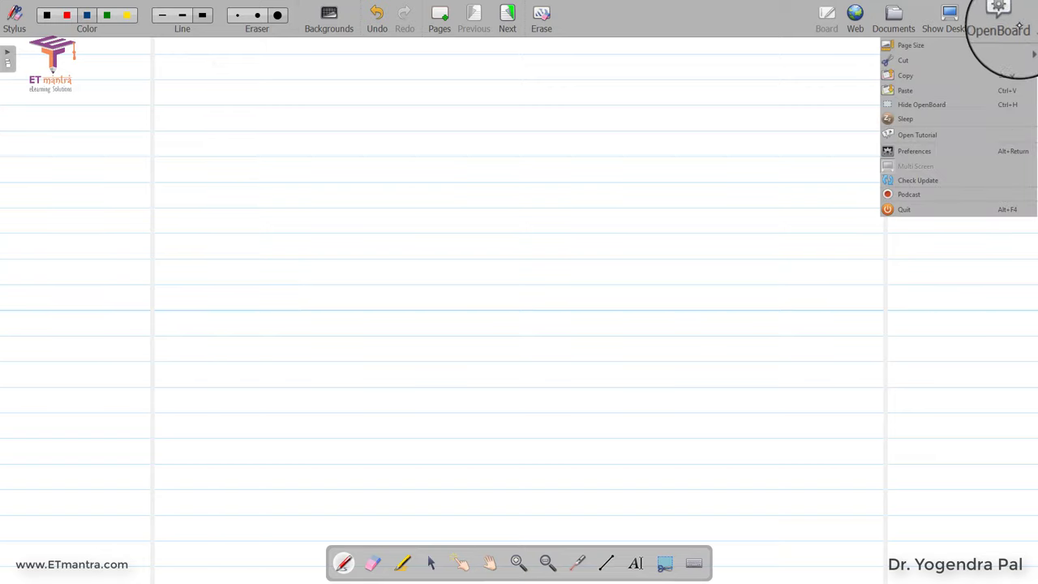
click(920, 194)
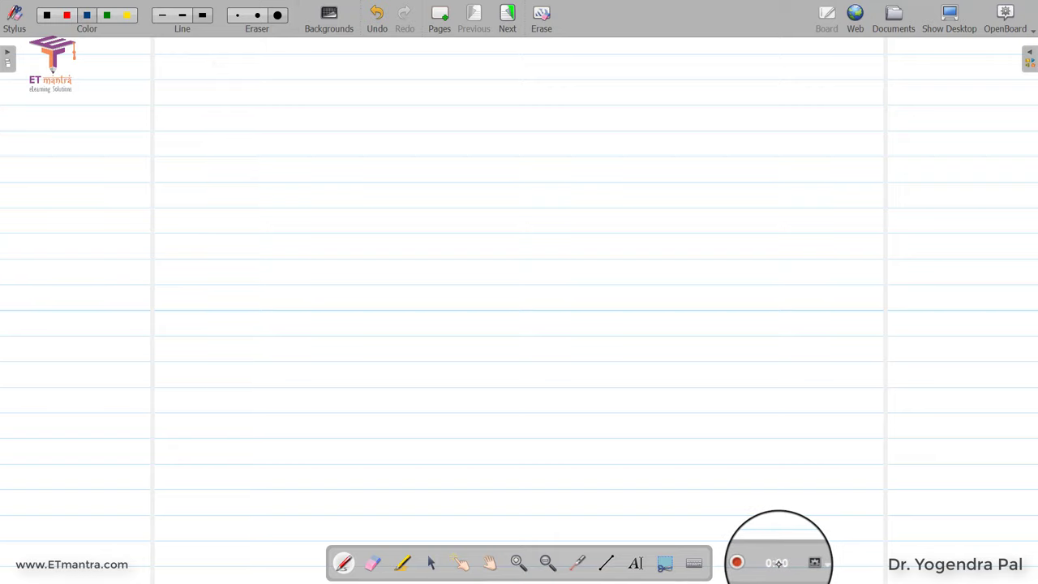
click(812, 563)
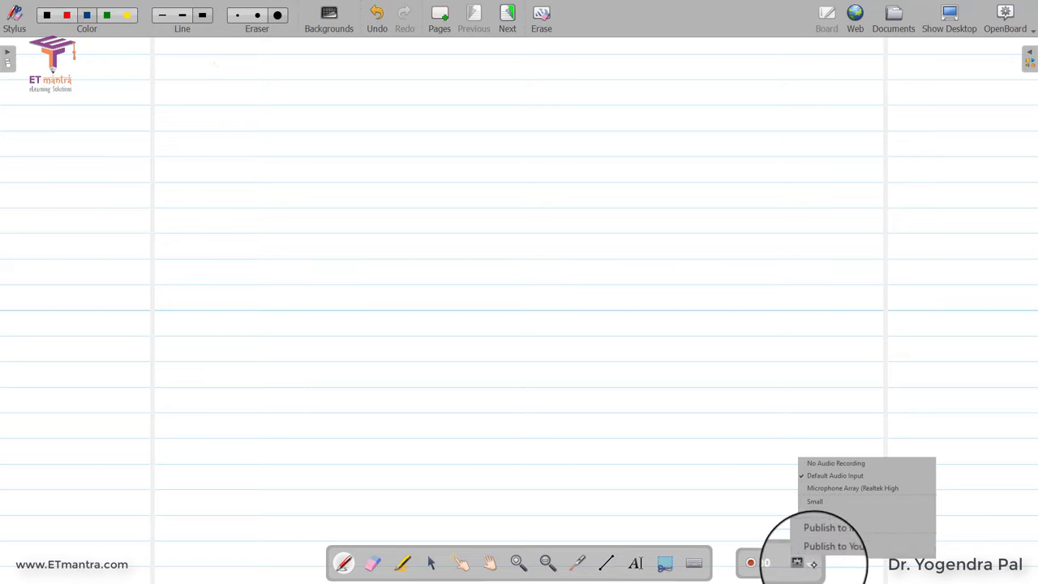
click(811, 569)
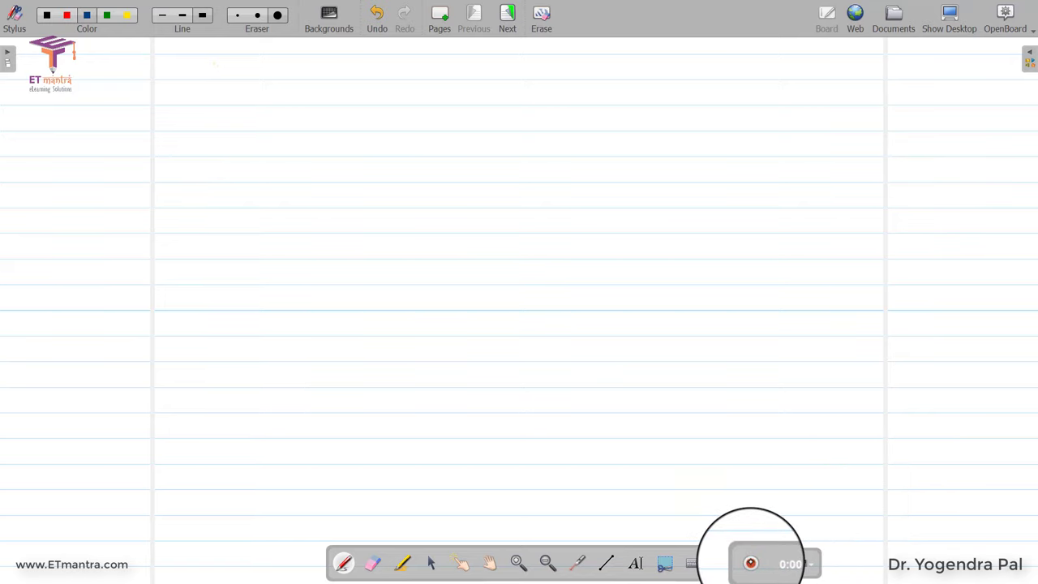
click(751, 563)
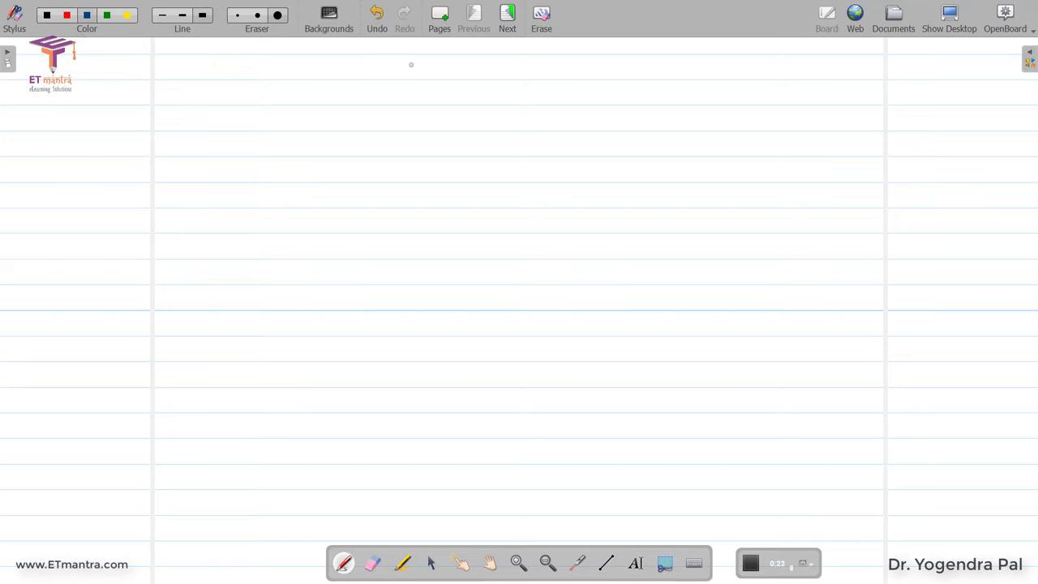
Handwrite the heading "Open Board" in blue at the top of the page and underline it twice.
mouse_move(414, 58)
mouse_down()
mouse_move(412, 80)
mouse_move(417, 58)
mouse_move(425, 89)
mouse_move(436, 75)
mouse_up()
drag(440, 73, 498, 77)
mouse_move(499, 53)
mouse_down()
mouse_move(503, 77)
mouse_move(519, 67)
mouse_up()
drag(540, 68, 544, 77)
drag(550, 76, 575, 70)
drag(438, 92, 596, 76)
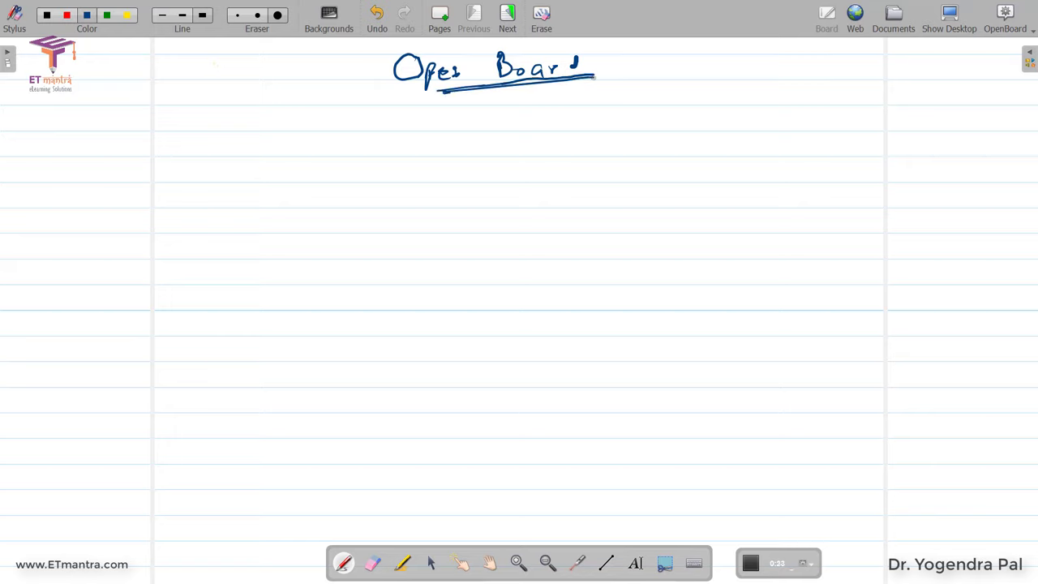
Handwrite "One Note" in blue below the heading.
mouse_move(281, 128)
mouse_down()
mouse_move(294, 156)
mouse_move(284, 126)
mouse_move(326, 151)
mouse_move(373, 126)
mouse_up()
drag(383, 139, 381, 141)
drag(398, 123, 399, 158)
drag(394, 143, 413, 144)
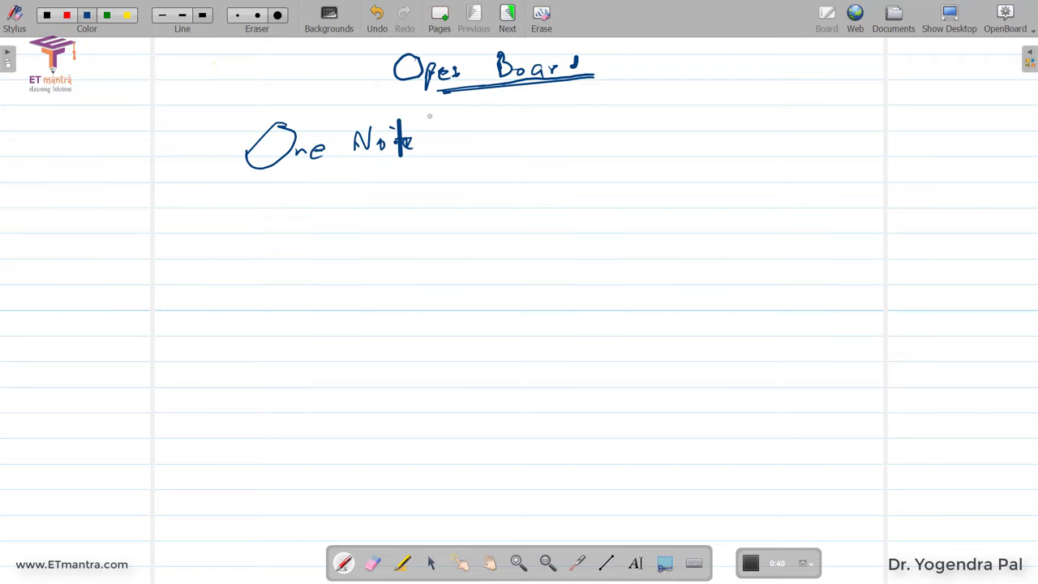
Draw a line leading away from "One Note", handwrite a "Power" label at its end and underline it twice.
mouse_move(433, 108)
mouse_down()
mouse_move(568, 129)
mouse_move(556, 172)
mouse_move(620, 146)
mouse_move(691, 143)
mouse_move(601, 176)
mouse_up()
drag(563, 189, 684, 163)
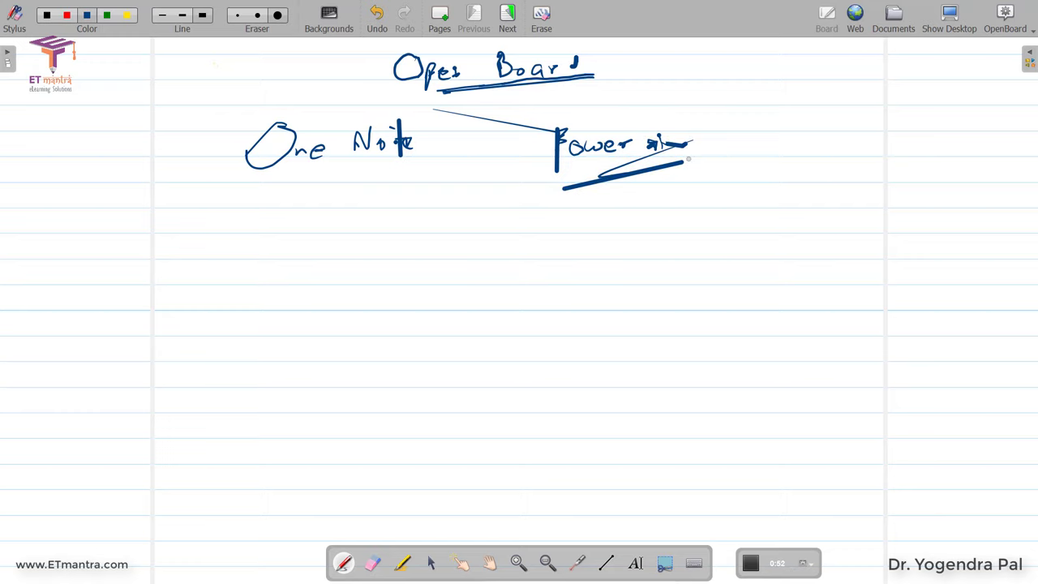
drag(563, 203, 676, 173)
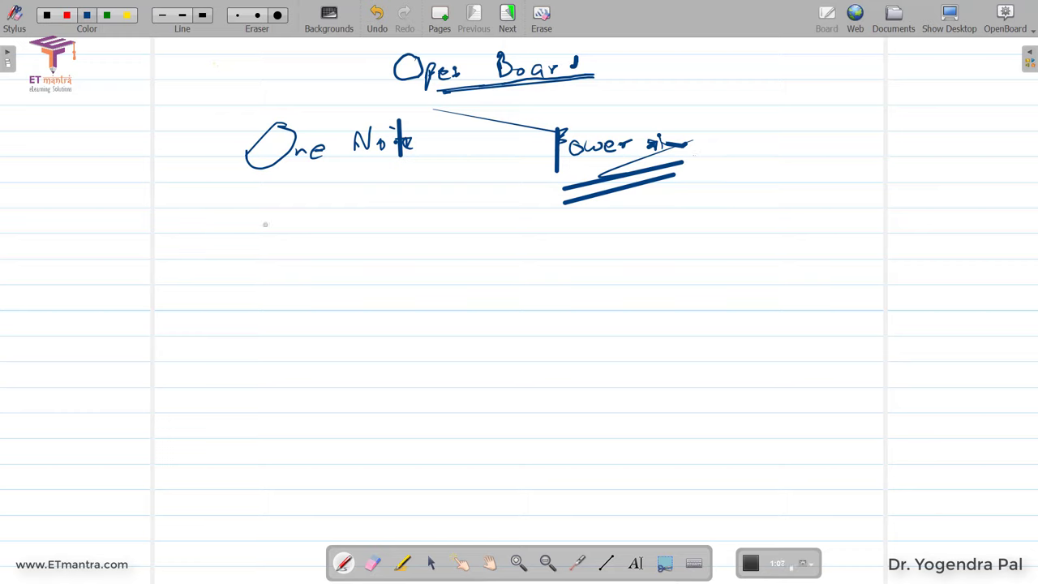
Handwrite "One Note" a second time below the first one and underline it twice.
mouse_move(282, 214)
mouse_down()
mouse_move(285, 206)
mouse_move(323, 237)
mouse_move(347, 237)
mouse_move(381, 230)
mouse_move(388, 208)
mouse_up()
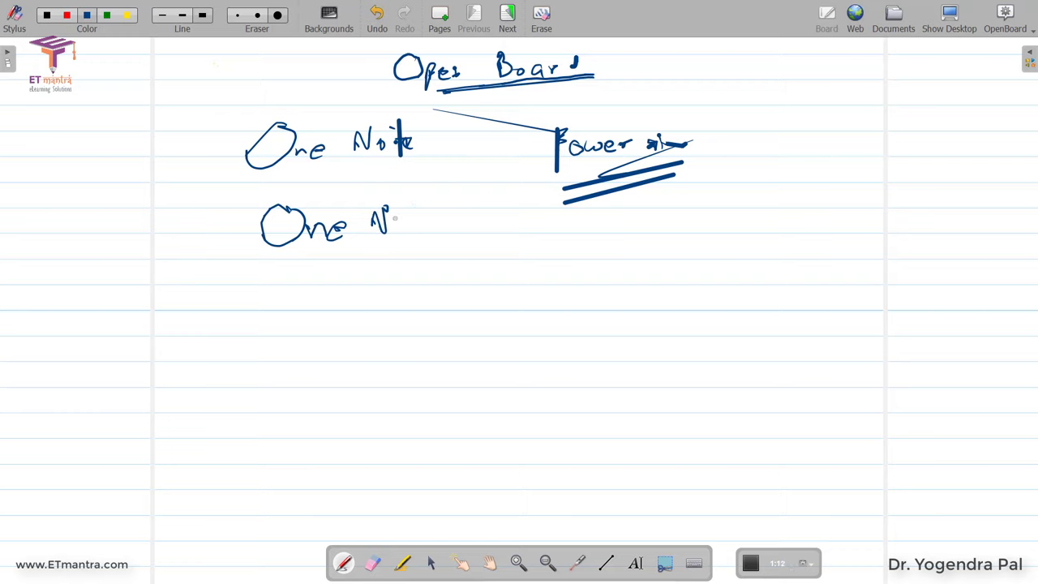
drag(397, 218, 403, 221)
drag(415, 203, 415, 228)
drag(278, 266, 438, 240)
drag(296, 274, 438, 242)
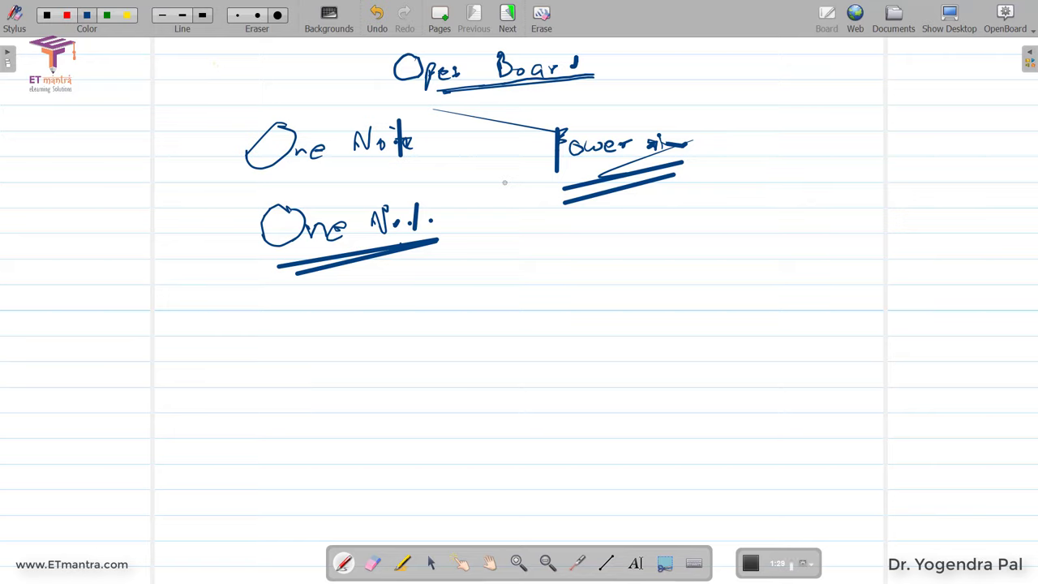
Go to the next page and draw a large blue square freehand in its upper half.
click(507, 20)
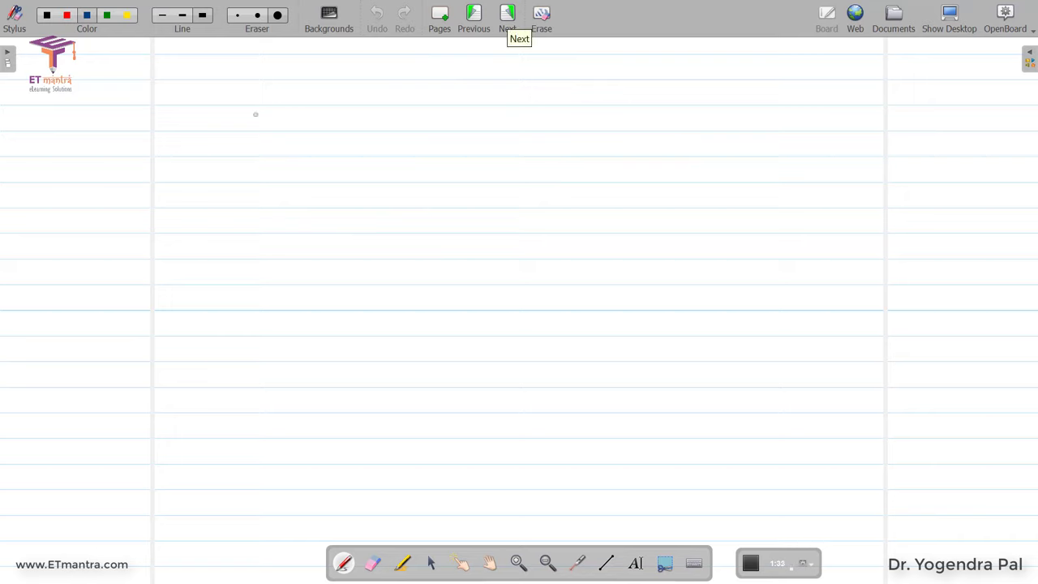
mouse_move(315, 103)
mouse_down()
mouse_move(302, 259)
mouse_move(458, 112)
mouse_move(465, 258)
mouse_up()
drag(301, 262, 466, 256)
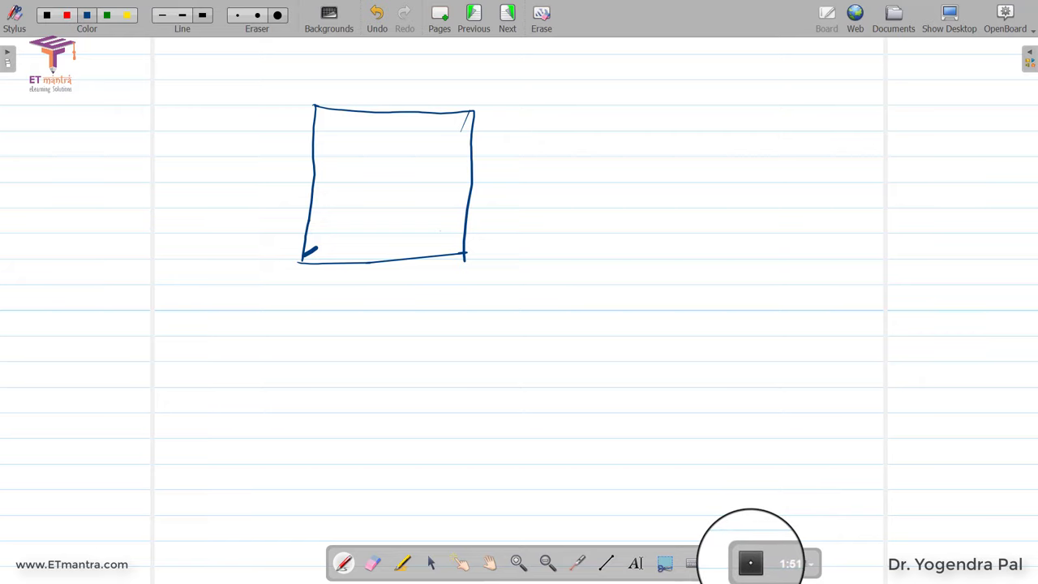
Stop the podcast recording, switch to Everything and play OpenBoard Cast 3.wmv.
click(750, 563)
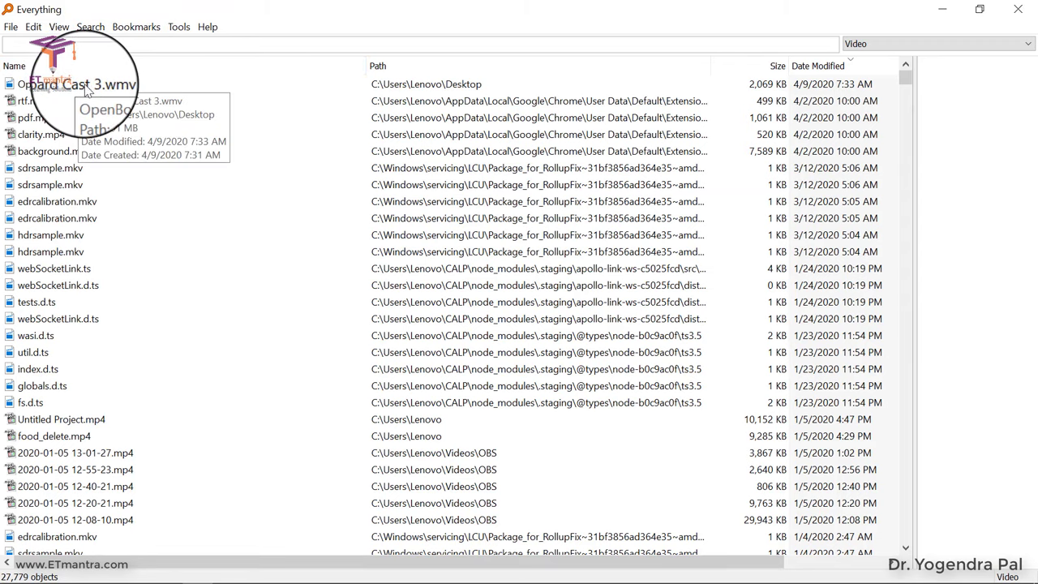
click(64, 87)
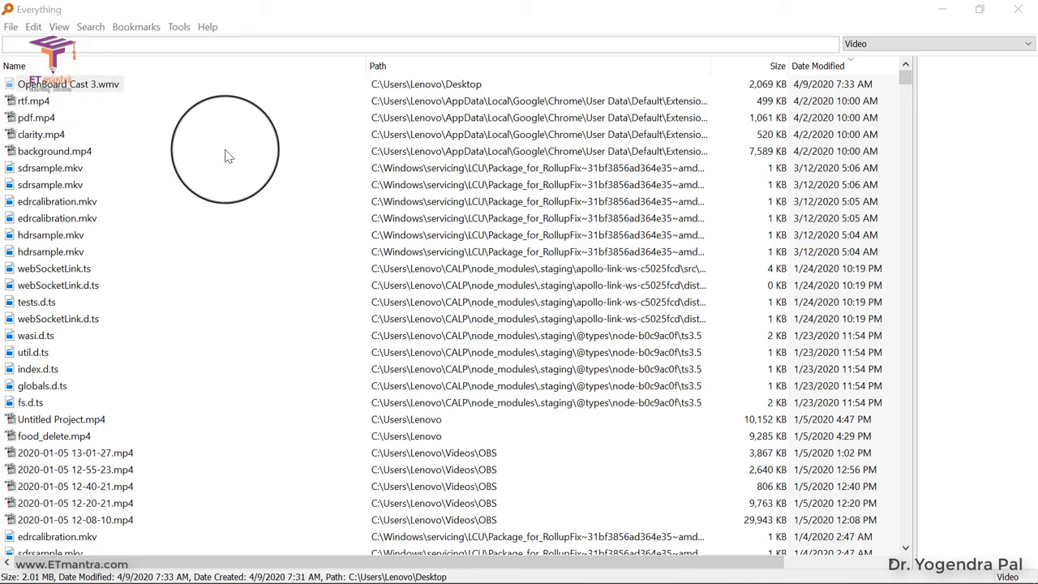
key(Return)
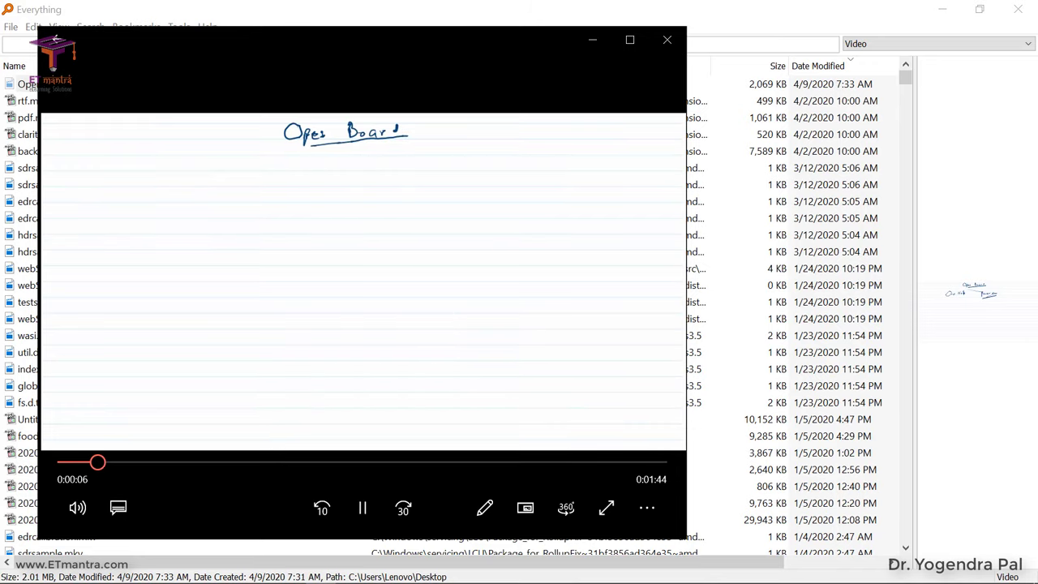
Skip forward through the recorded video to review how the handwriting was captured.
click(249, 463)
click(320, 475)
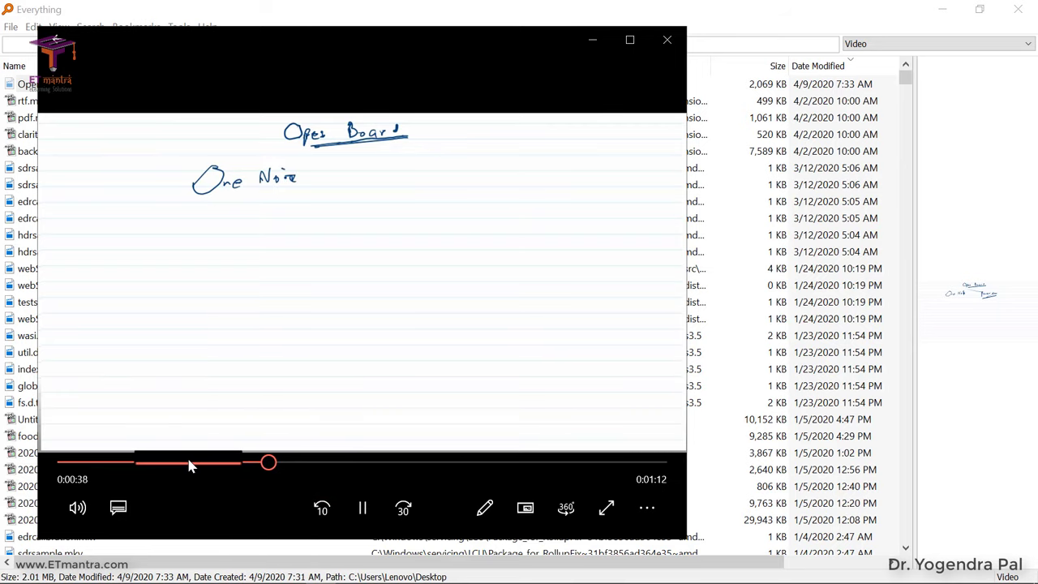
click(405, 462)
drag(405, 462, 424, 462)
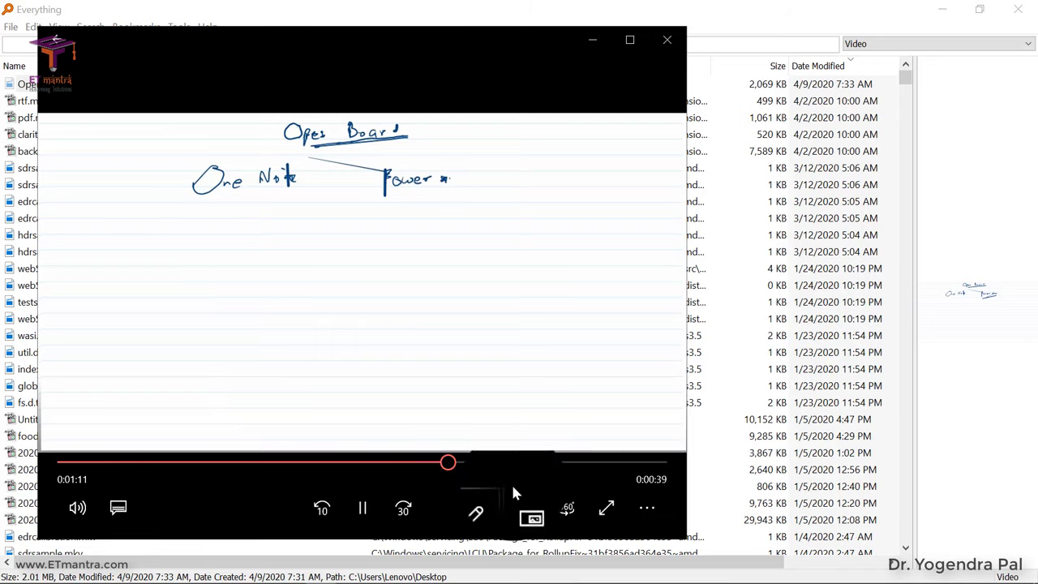
Skip to near the end of the recording, close the player and Everything, and return to the previous handwritten page in OpenBoard.
click(510, 459)
click(556, 460)
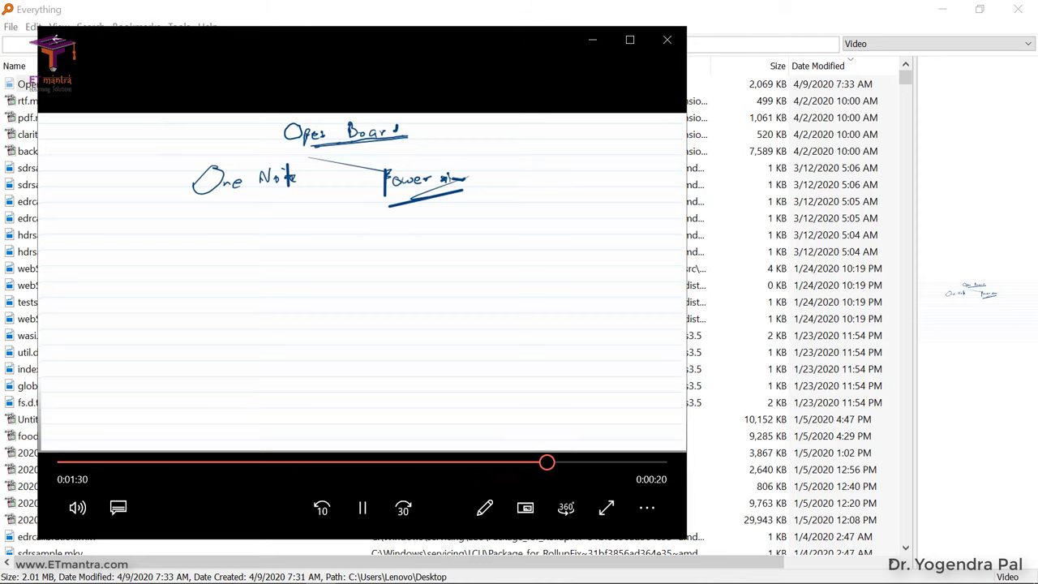
click(667, 41)
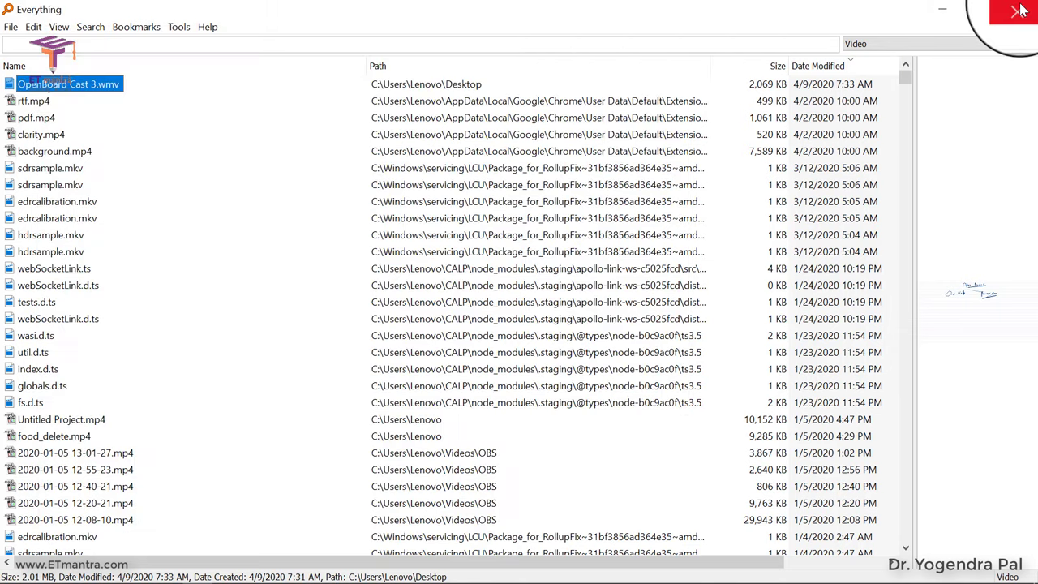
click(1019, 9)
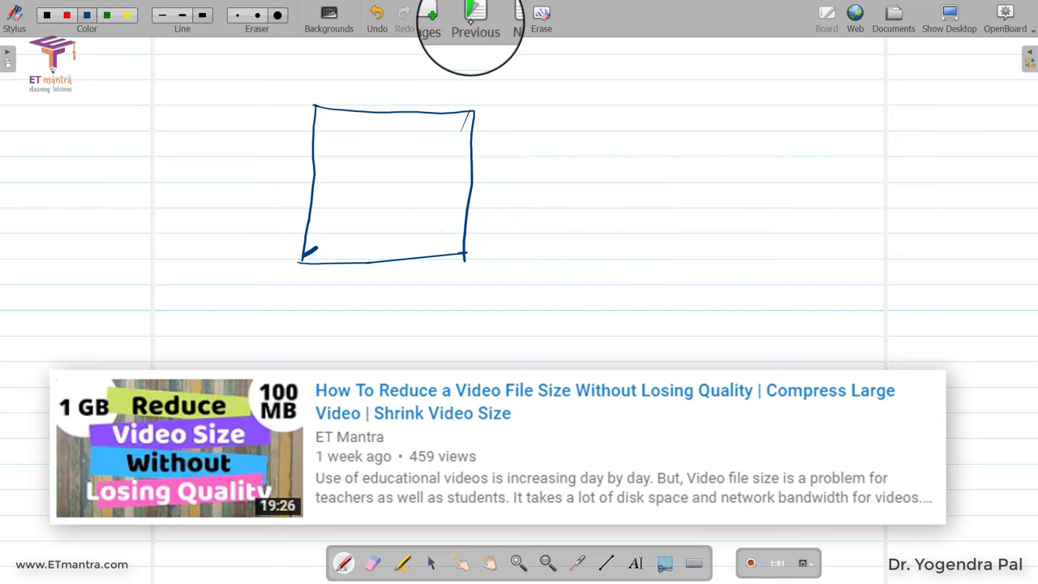
click(474, 31)
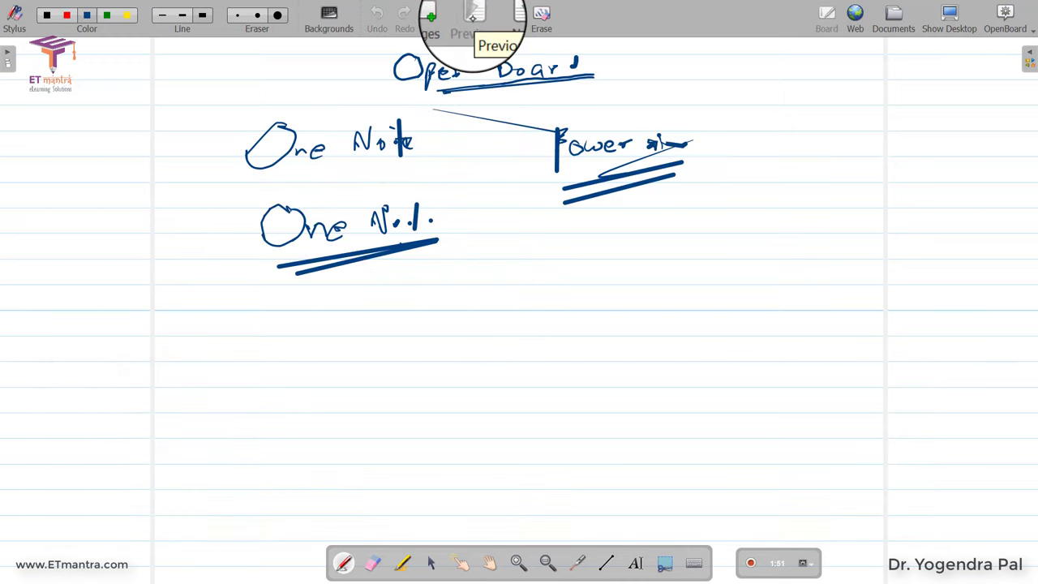
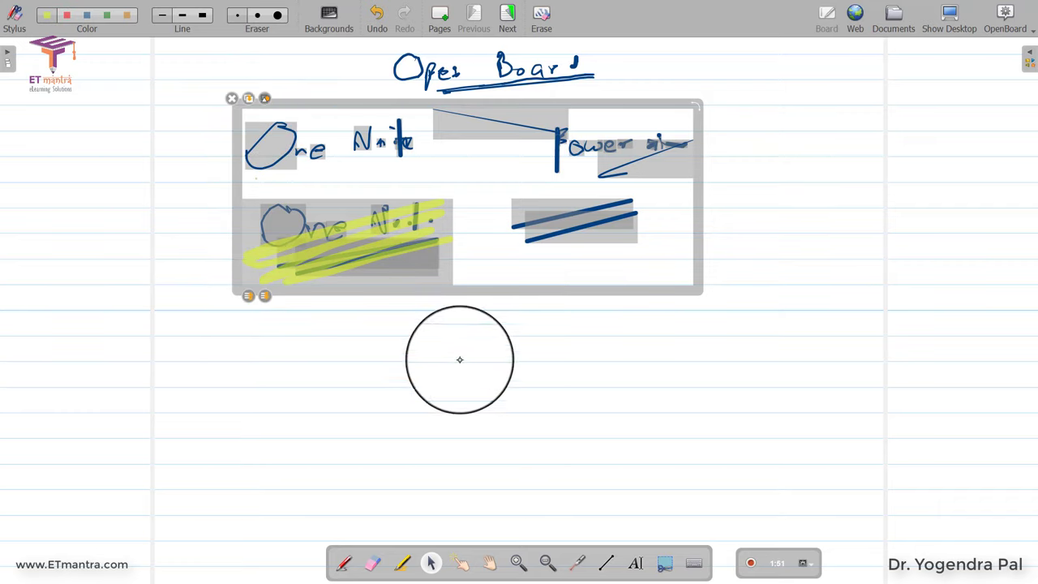
Deselect the objects, zoom in on the highlighted "One Note" and zoom back out.
click(469, 379)
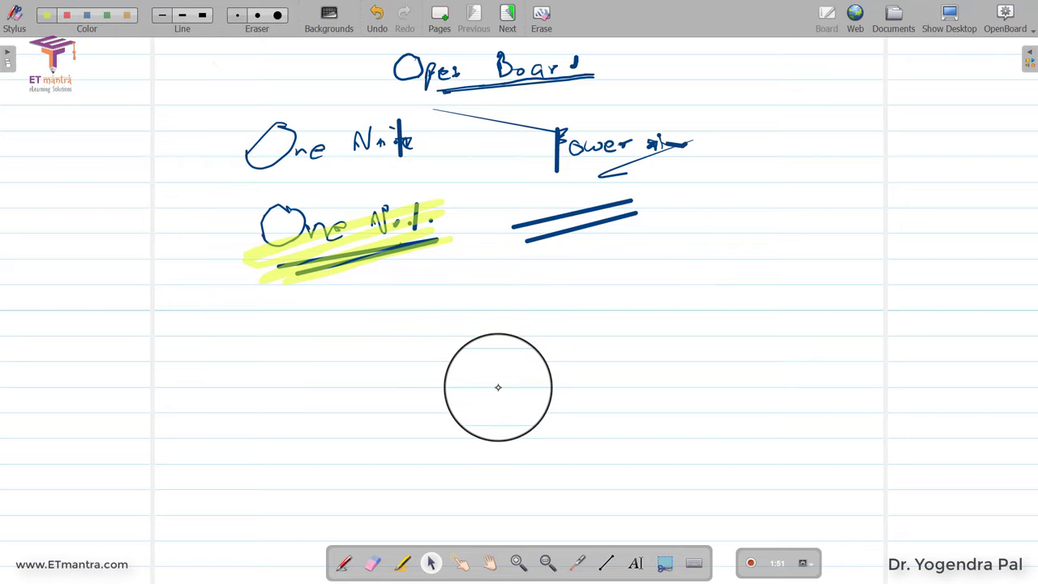
click(519, 562)
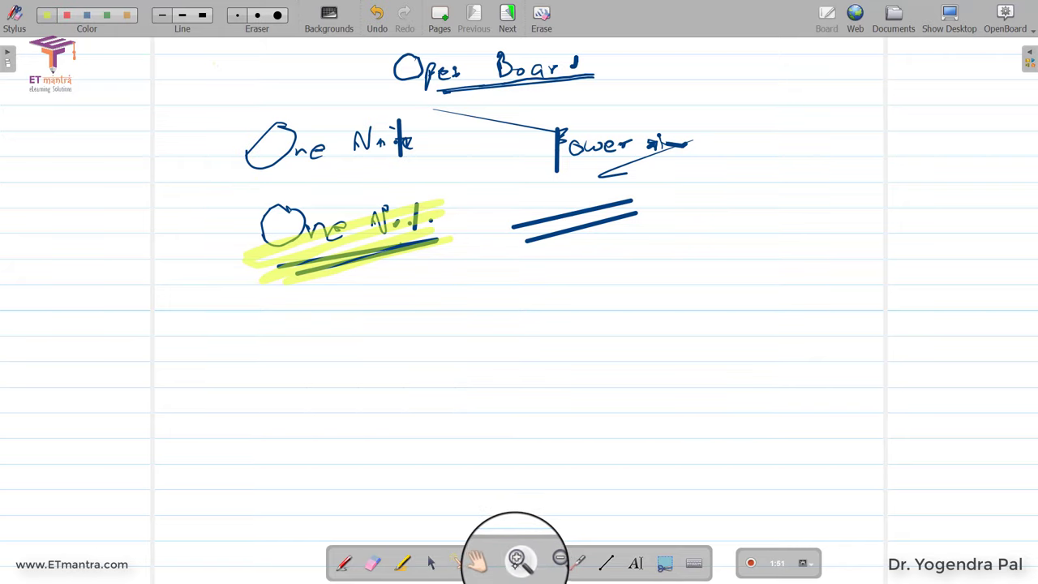
click(247, 206)
click(377, 229)
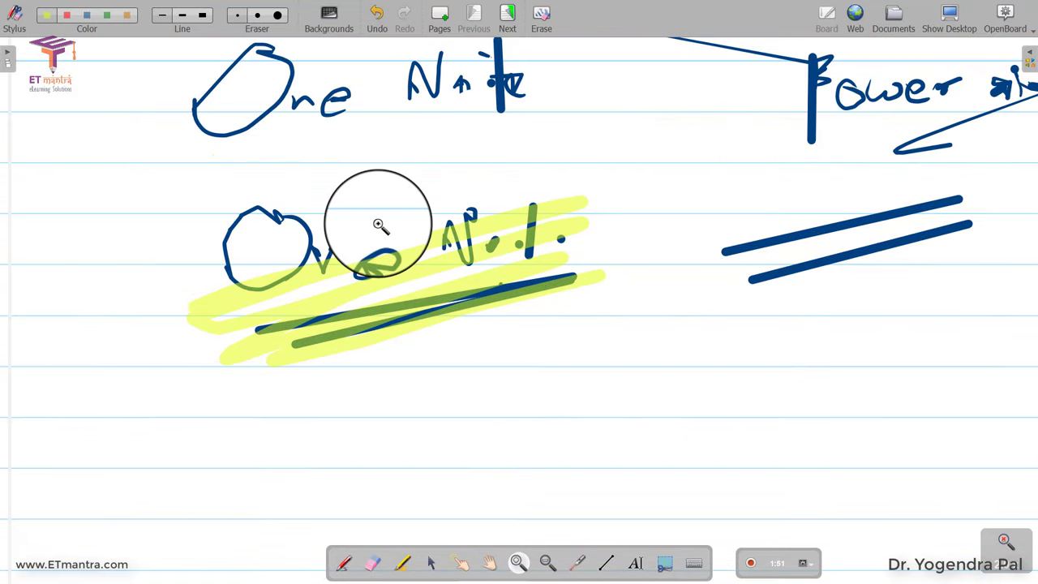
click(547, 562)
click(550, 420)
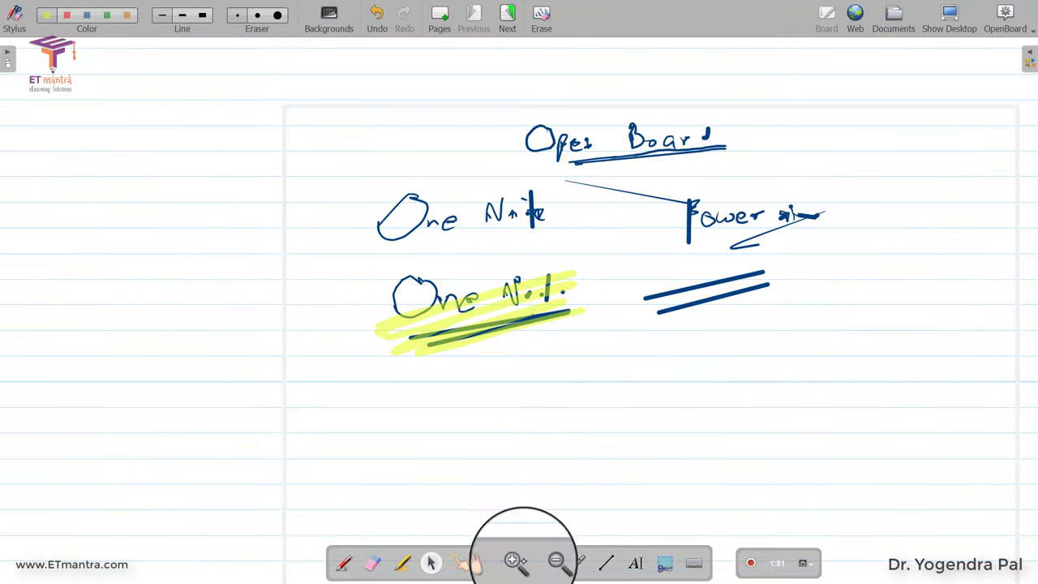
Use the laser pointer to point across the handwritten notes on the page.
click(577, 562)
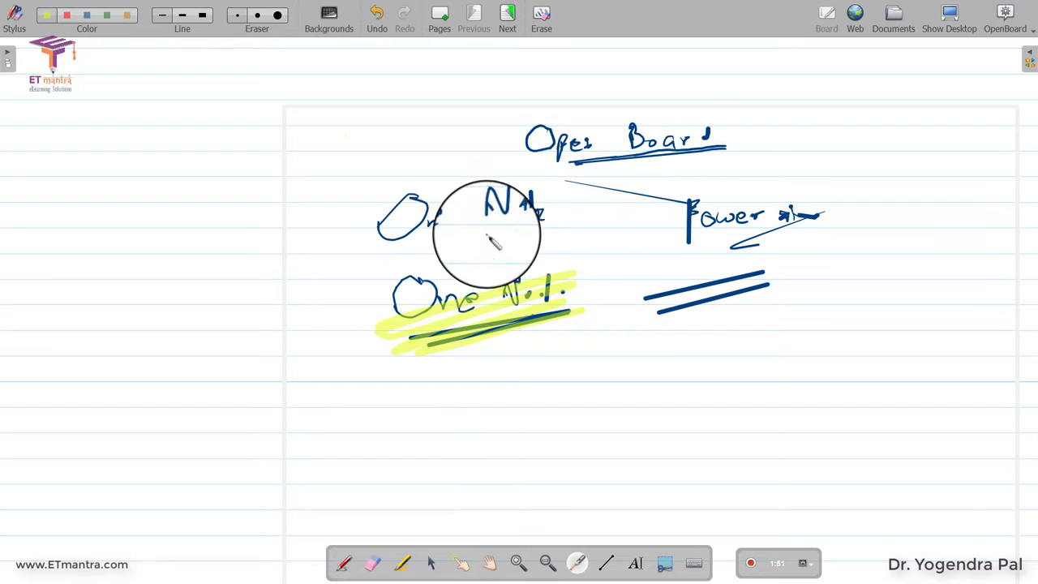
mouse_move(562, 243)
mouse_down()
mouse_move(446, 254)
mouse_move(366, 213)
mouse_move(496, 167)
mouse_move(541, 131)
mouse_move(667, 130)
mouse_move(707, 209)
mouse_move(808, 216)
mouse_move(647, 331)
mouse_move(427, 292)
mouse_move(526, 334)
mouse_move(665, 414)
mouse_move(641, 395)
mouse_up()
Draw a wide blue right-angled triangle below the handwritten notes from straight lines.
click(606, 563)
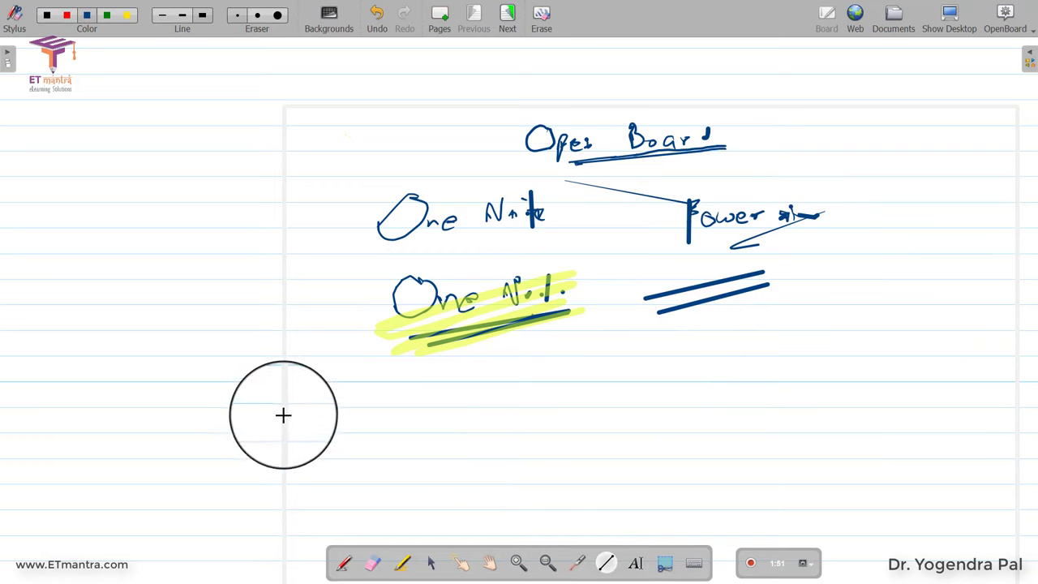
drag(300, 411, 355, 416)
mouse_move(495, 420)
mouse_down()
mouse_move(714, 408)
mouse_move(720, 523)
mouse_up()
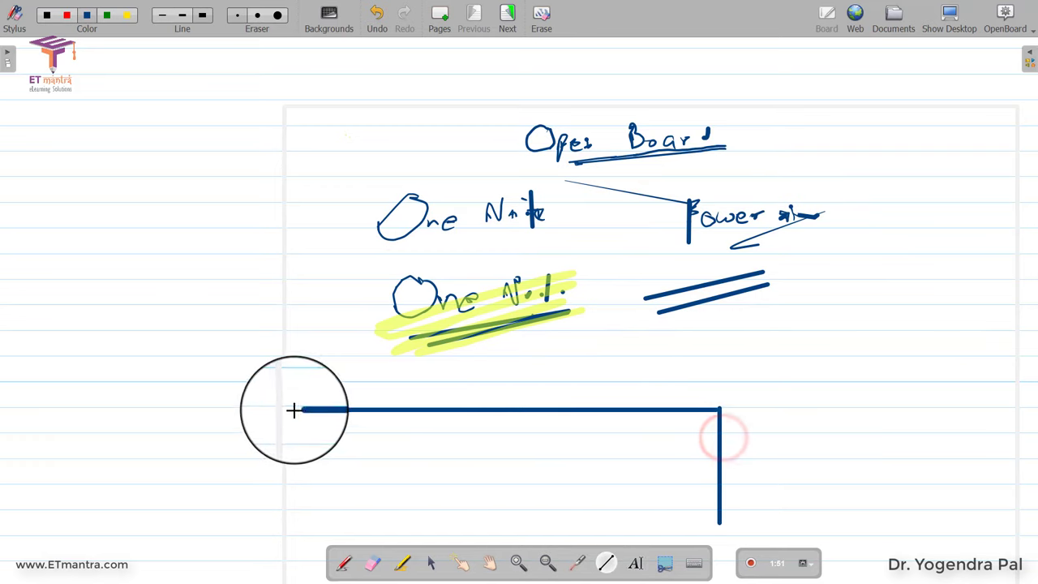
mouse_move(296, 411)
mouse_down()
mouse_move(312, 501)
mouse_move(707, 510)
mouse_move(720, 540)
mouse_up()
drag(714, 492, 720, 527)
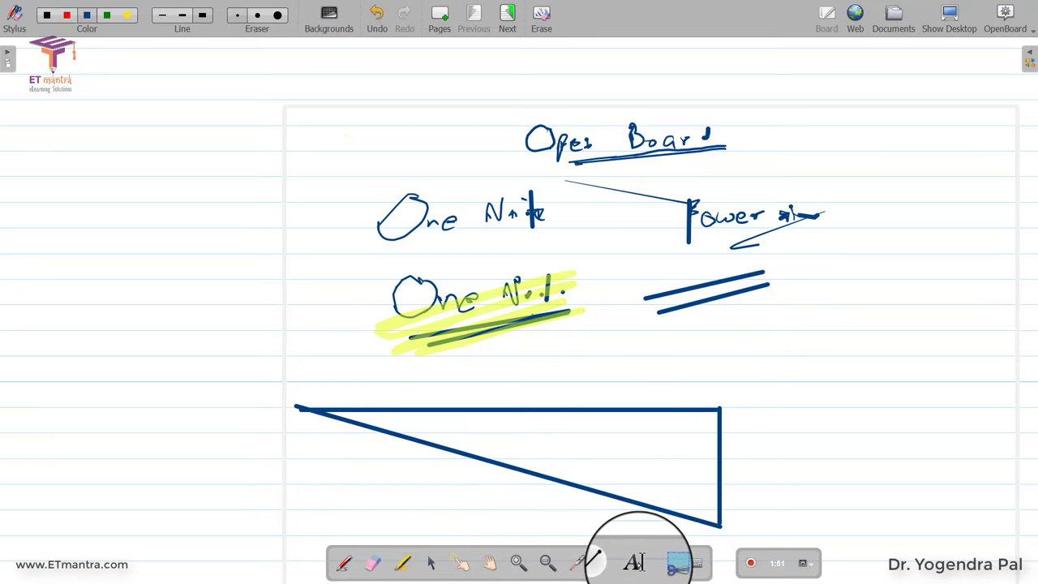
Add a text box reading "text" beside the handwritten notes and enlarge its frame.
click(637, 561)
click(154, 166)
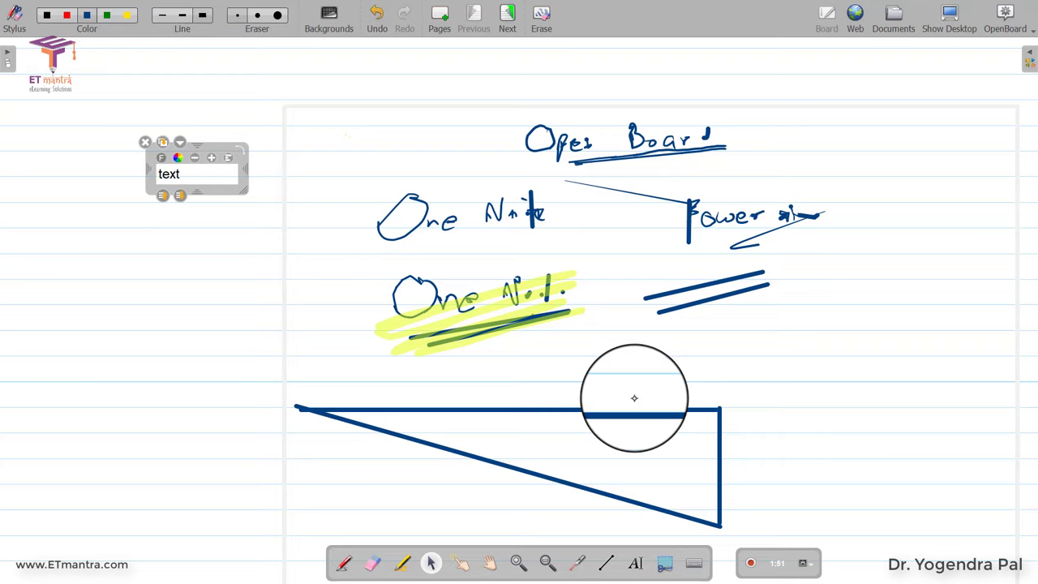
drag(243, 193, 352, 278)
Try to set the font size of the selected letters in the text box to 20.
drag(170, 173, 167, 168)
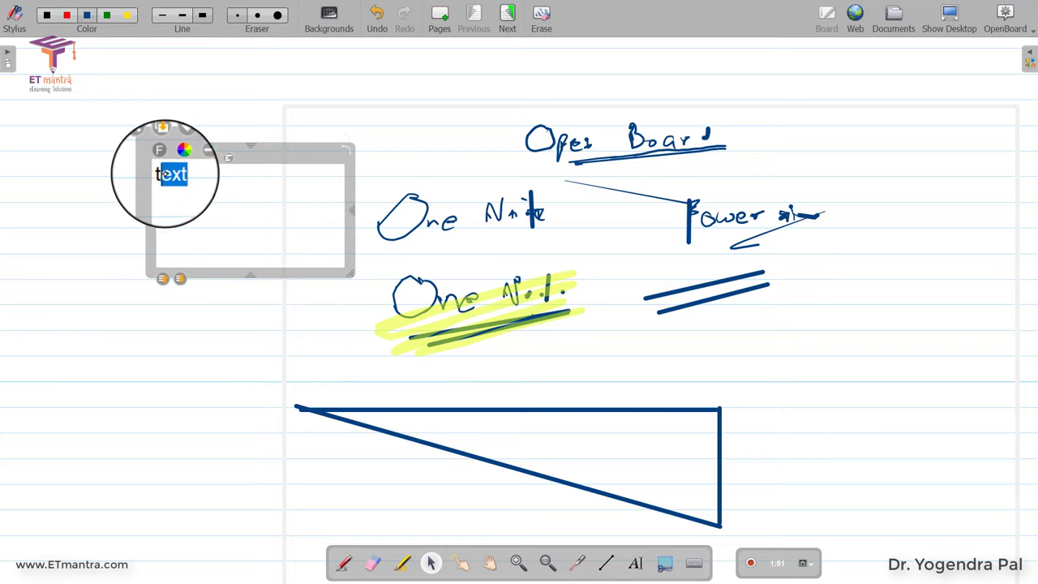
click(162, 157)
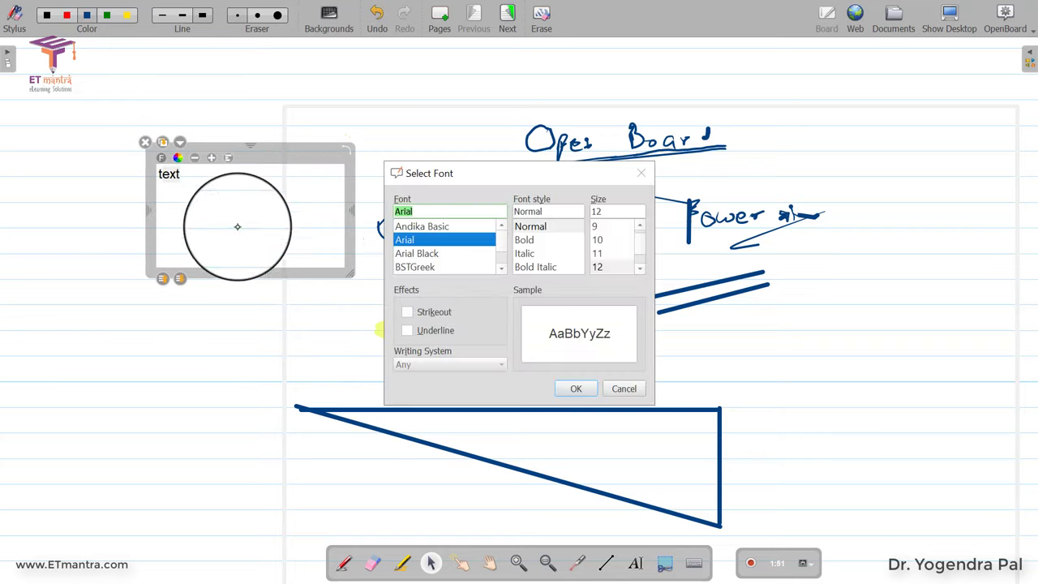
click(638, 268)
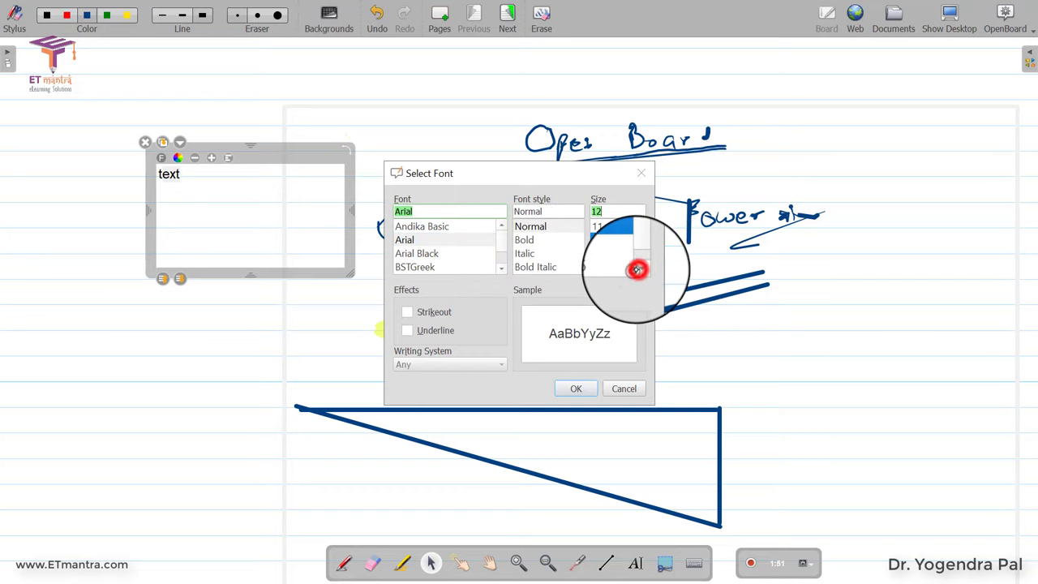
click(639, 268)
click(600, 267)
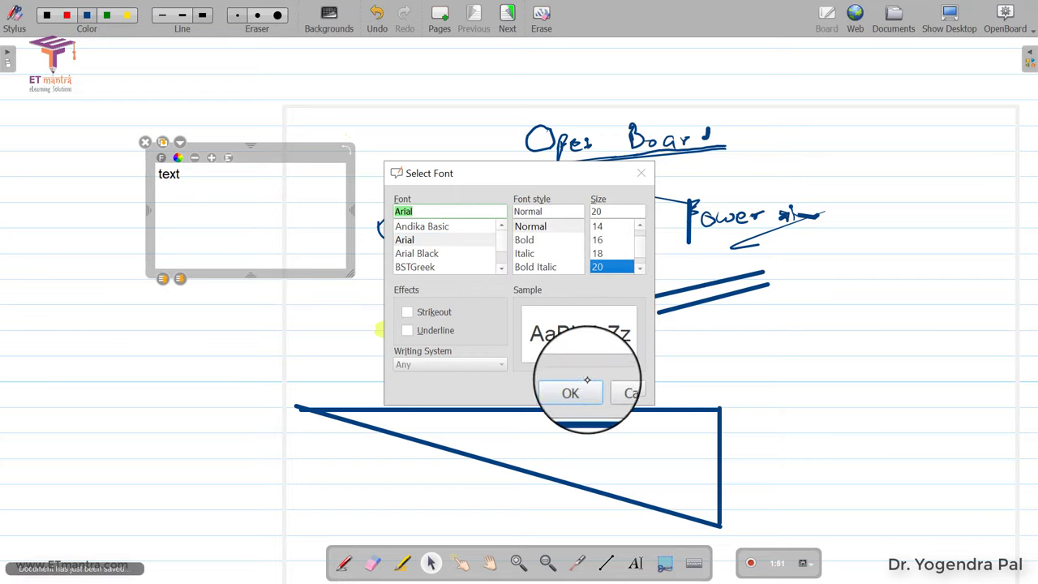
click(574, 391)
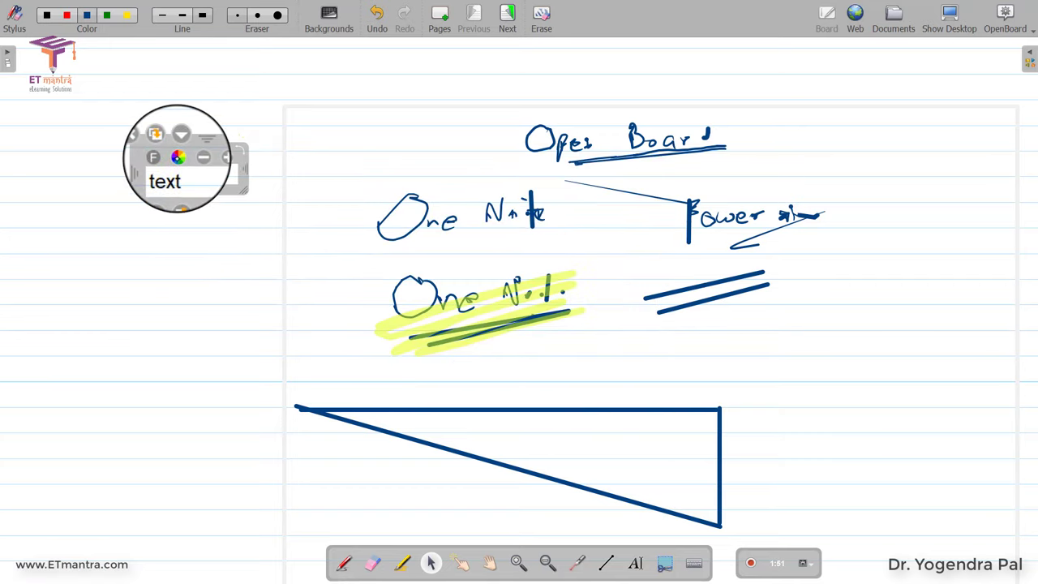
Set the text colour of the selected letters to orange (#ffaa00).
click(178, 157)
click(451, 229)
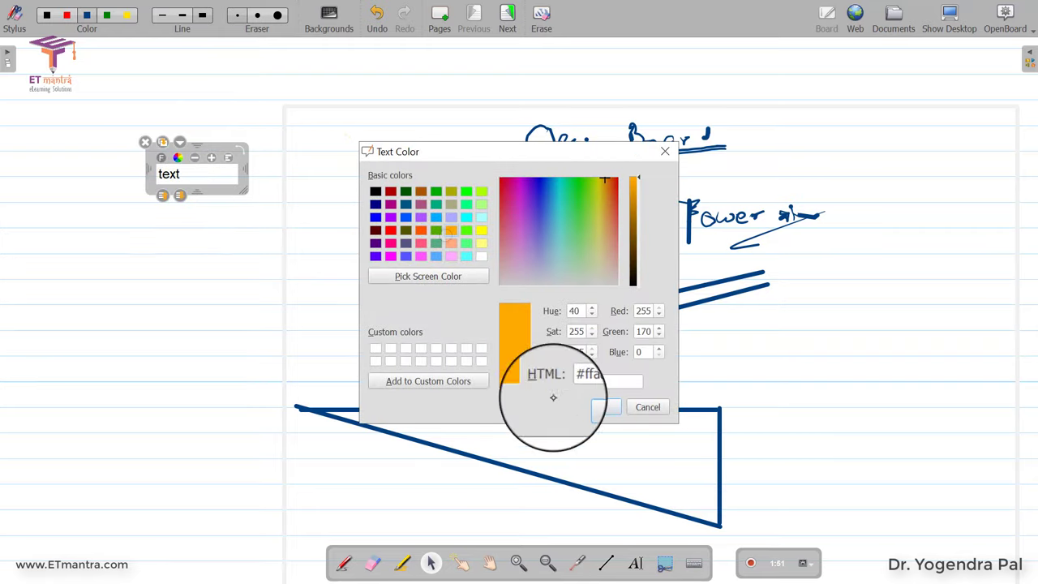
click(599, 406)
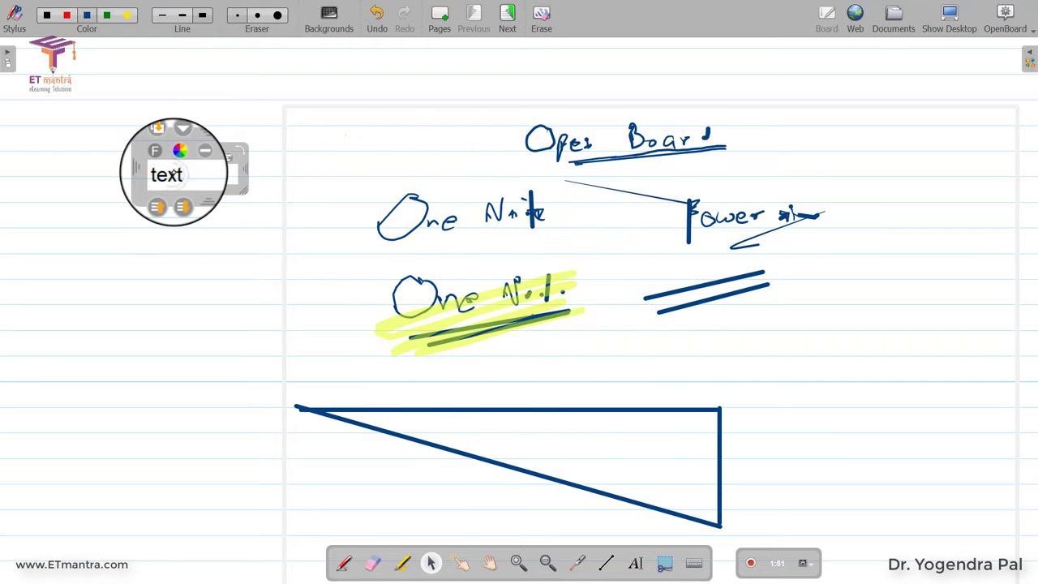
Set the text colour of the selected letters to purple (#9b54ff) and deselect the text box.
click(178, 157)
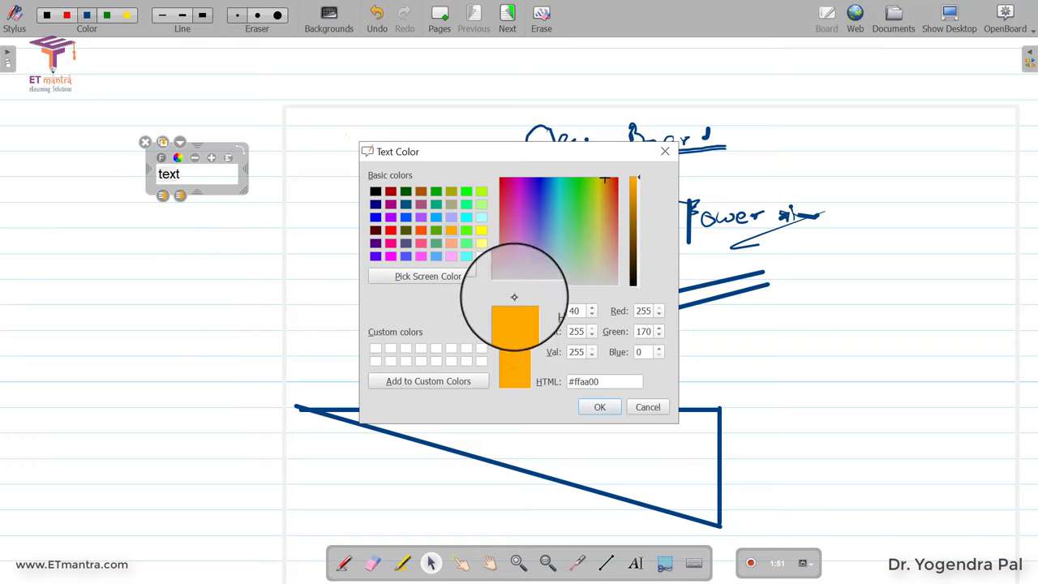
click(531, 213)
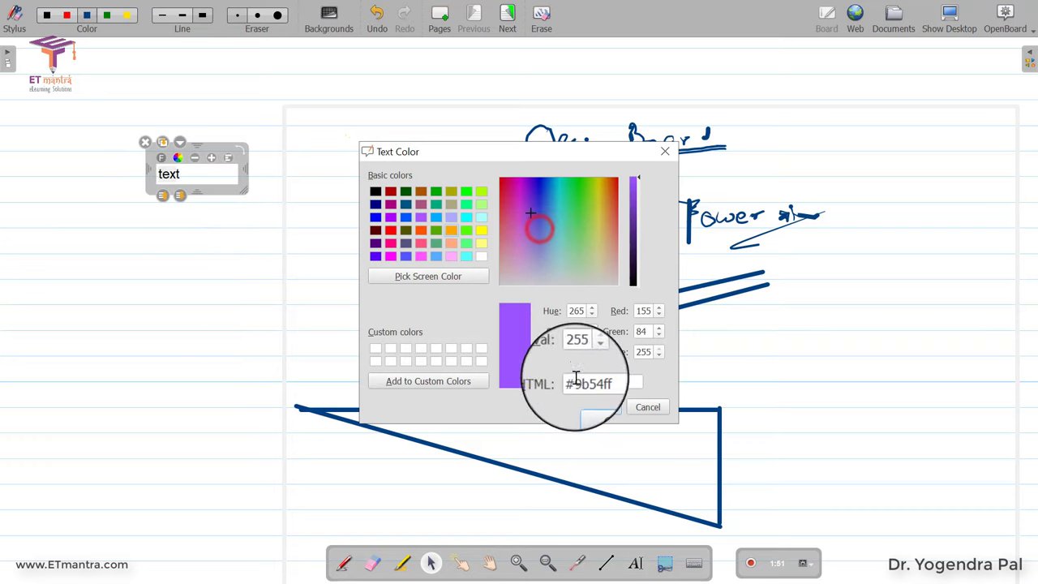
click(600, 407)
click(279, 309)
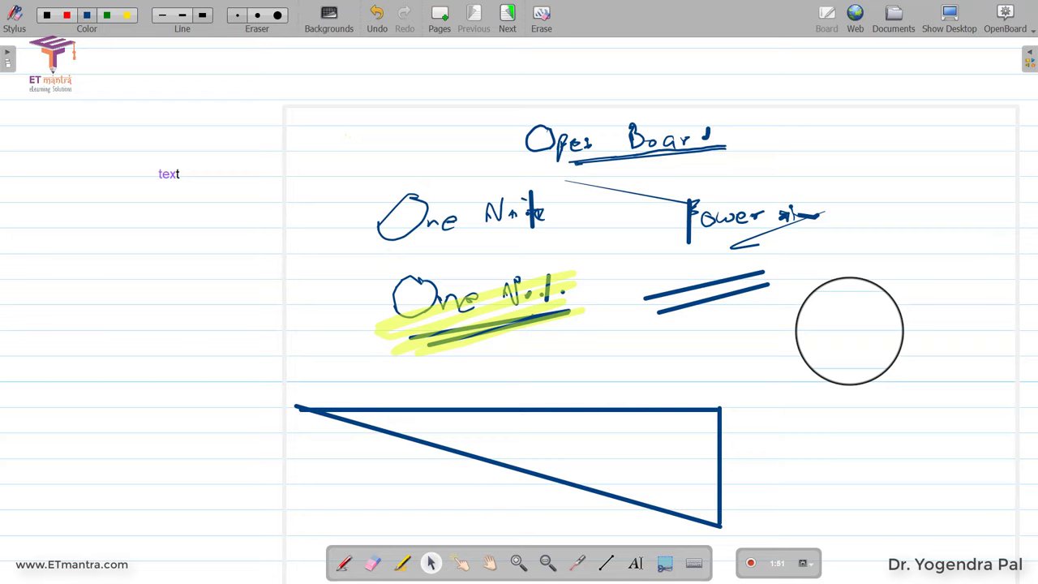
Switch to desktop annotation over the OpenBoard download page and set the pen colour to red.
click(343, 562)
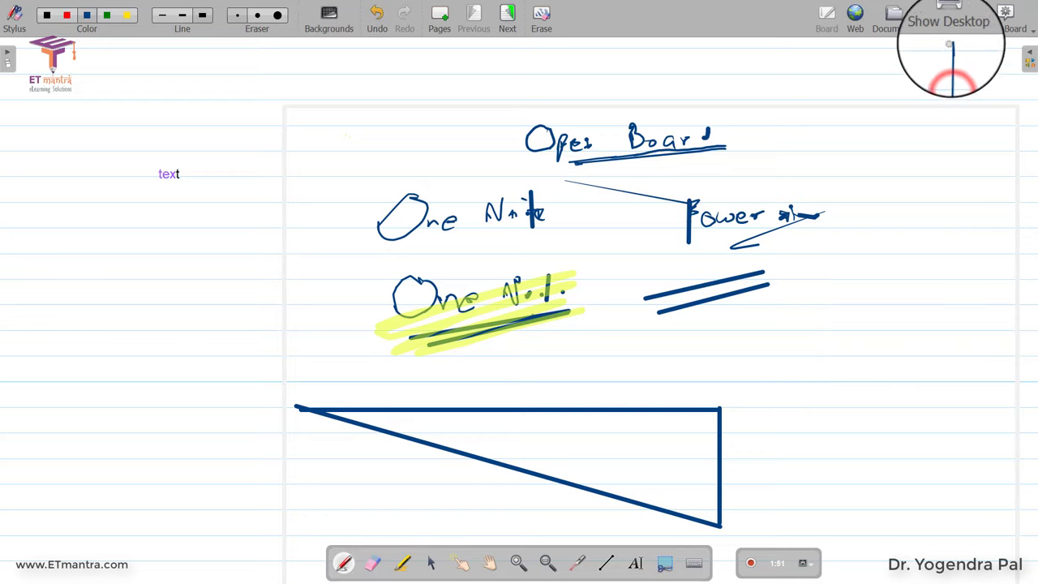
click(955, 47)
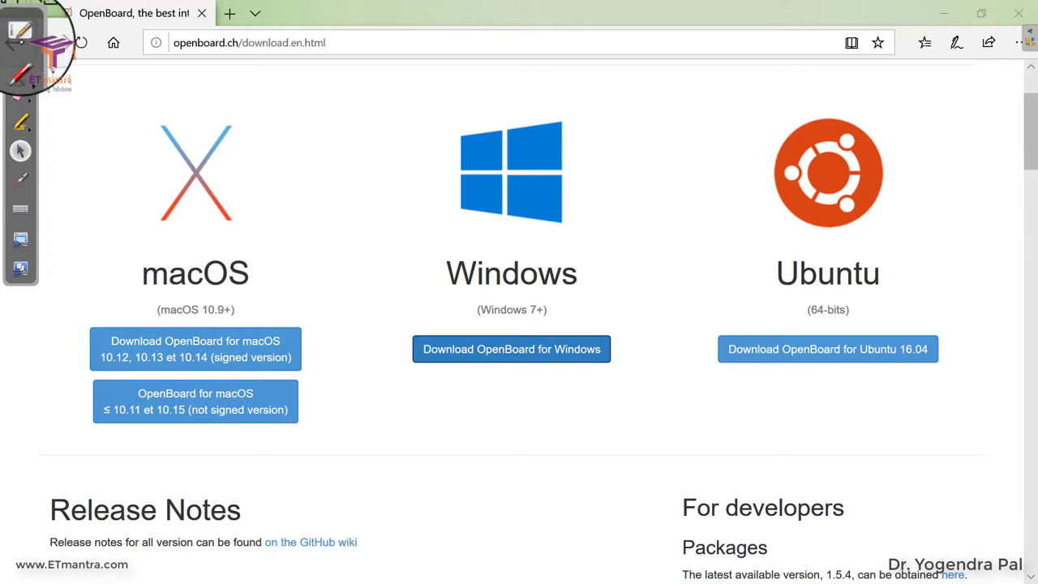
click(21, 77)
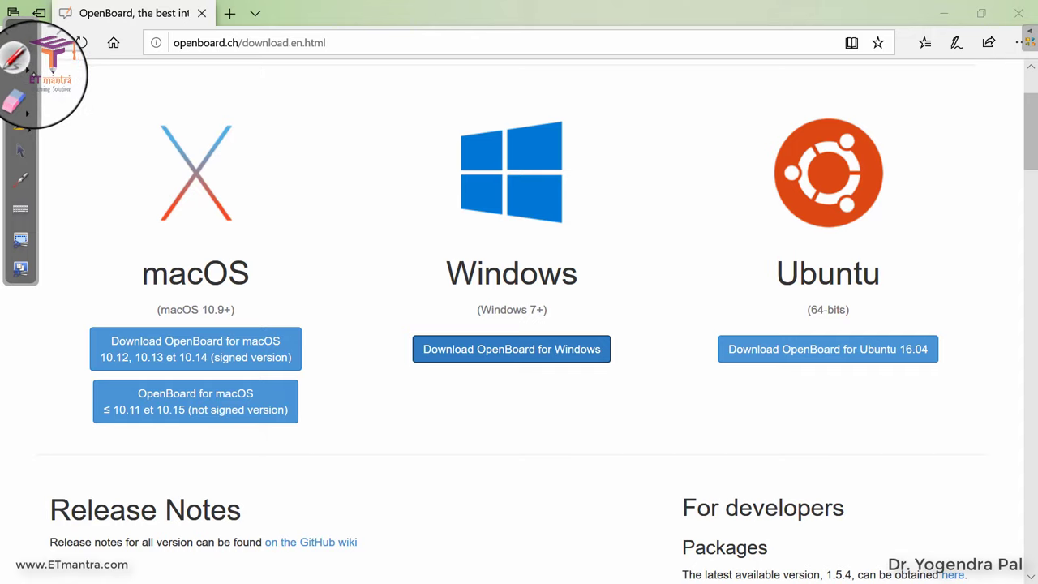
click(24, 66)
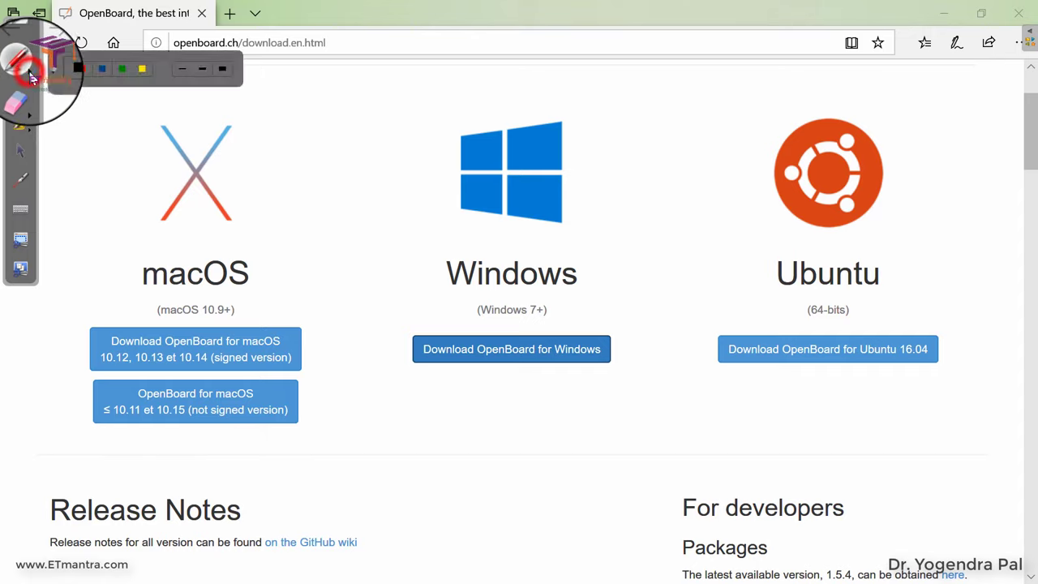
click(81, 70)
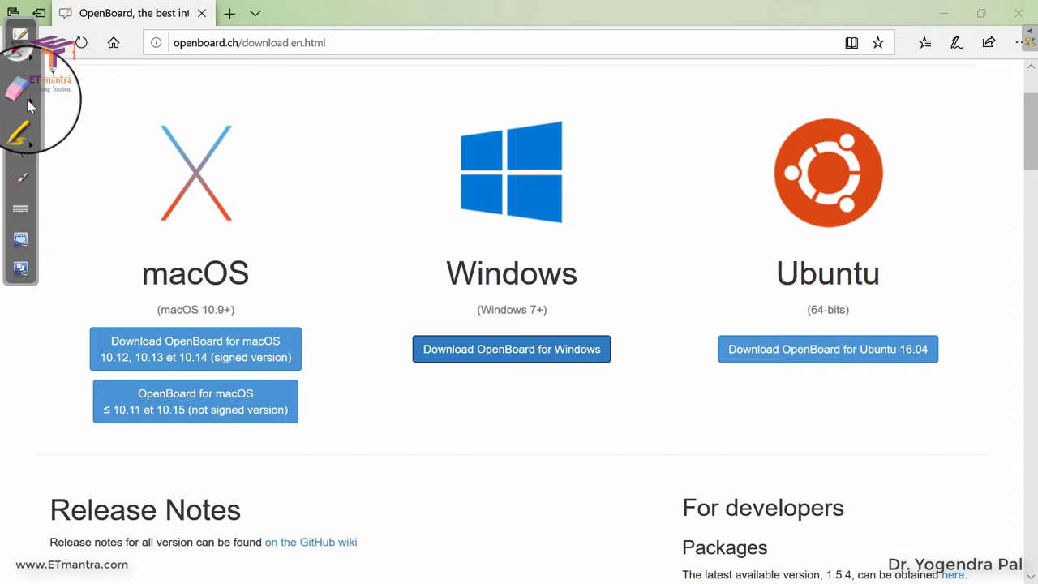
Review the desktop eraser sizes and try out the highlighter and laser pointer tools.
click(28, 101)
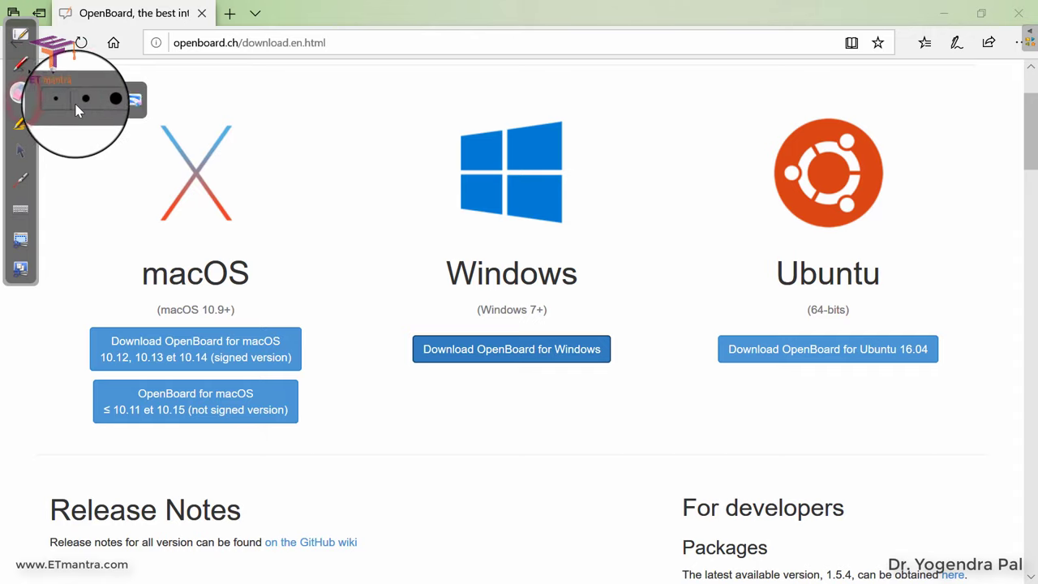
click(18, 118)
click(22, 185)
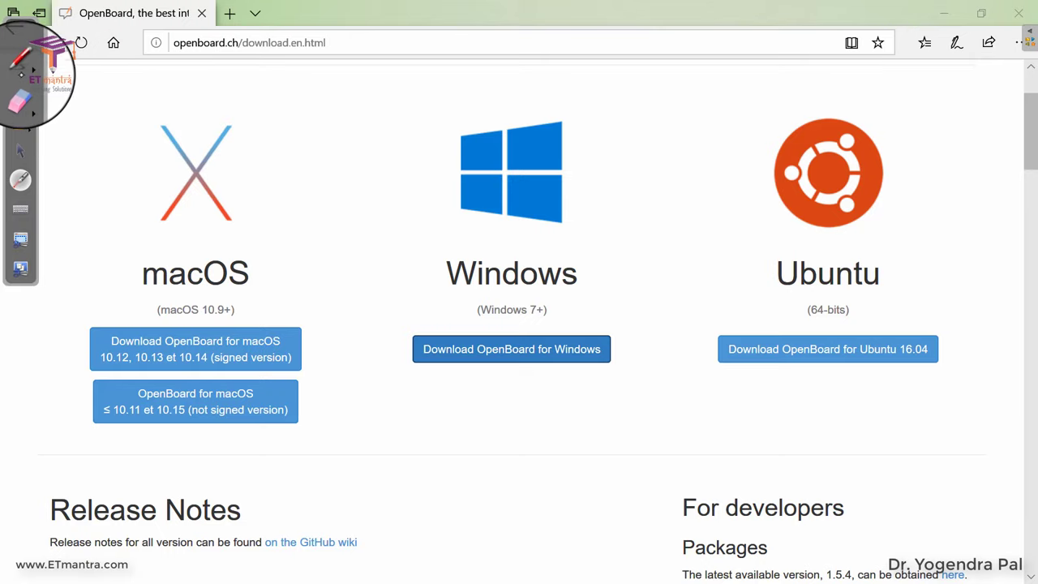
Annotate the download page in red with a circled Windows logo, a star by macOS, ticks by Ubuntu and scribbles, ending with the selection tool.
click(21, 64)
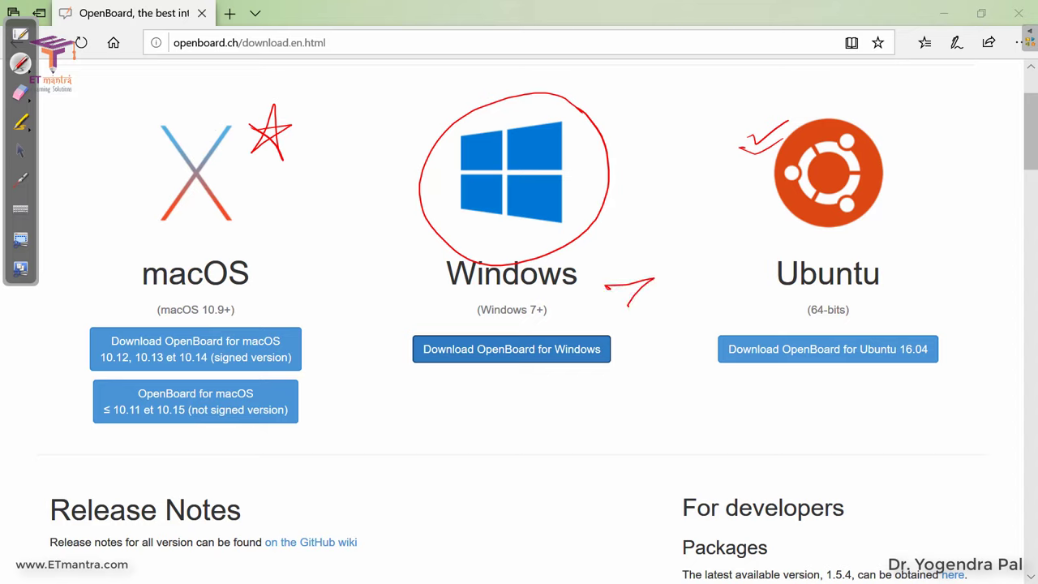
drag(655, 247, 594, 288)
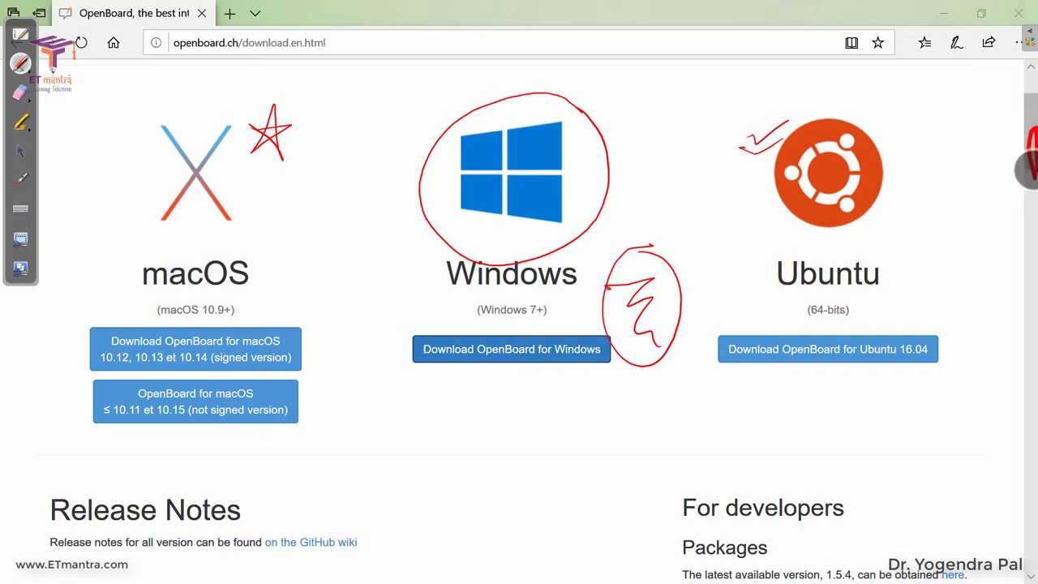
mouse_move(1026, 136)
mouse_down()
mouse_move(1015, 172)
mouse_move(1027, 132)
mouse_up()
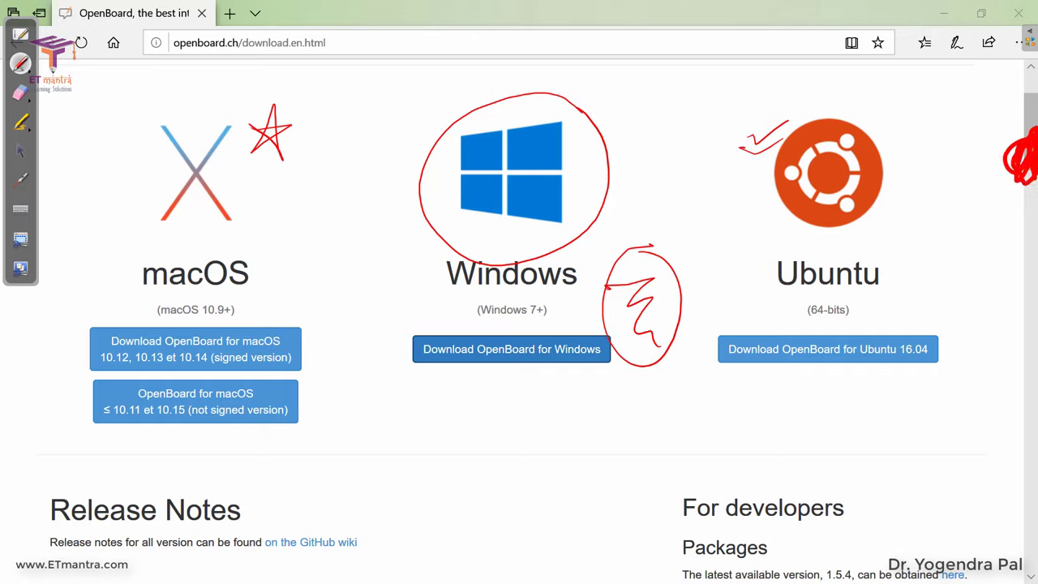
click(20, 150)
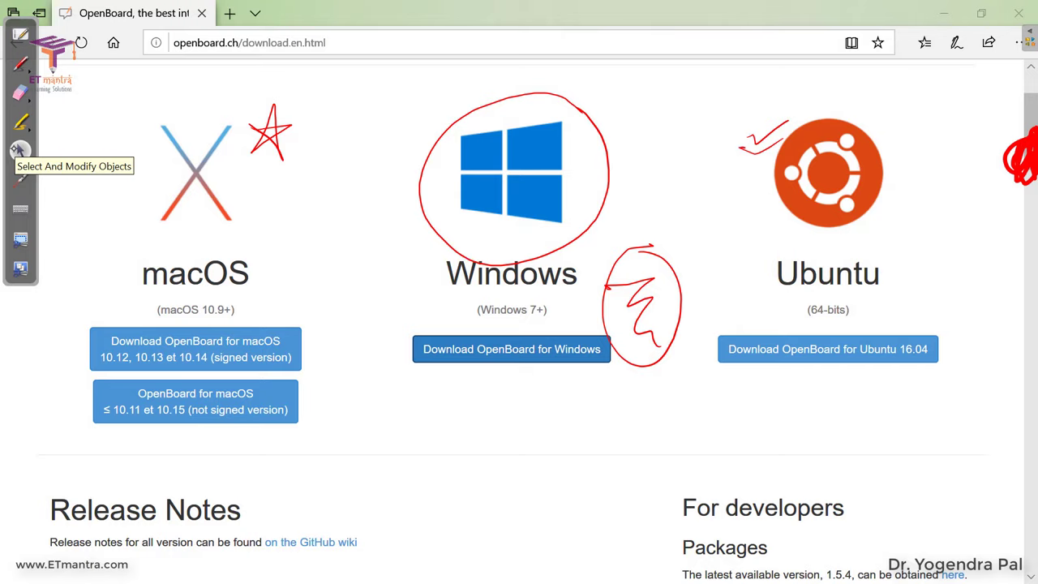
Erase parts of the red star over the Version 1.5.2 release notes and clear all remaining desktop annotations.
scroll(519, 324, down, 5)
mouse_move(1029, 213)
mouse_down()
mouse_move(1026, 416)
mouse_move(1020, 247)
mouse_move(1017, 349)
mouse_move(1014, 318)
mouse_move(1021, 121)
mouse_move(1024, 409)
mouse_move(1019, 335)
mouse_move(1014, 347)
mouse_up()
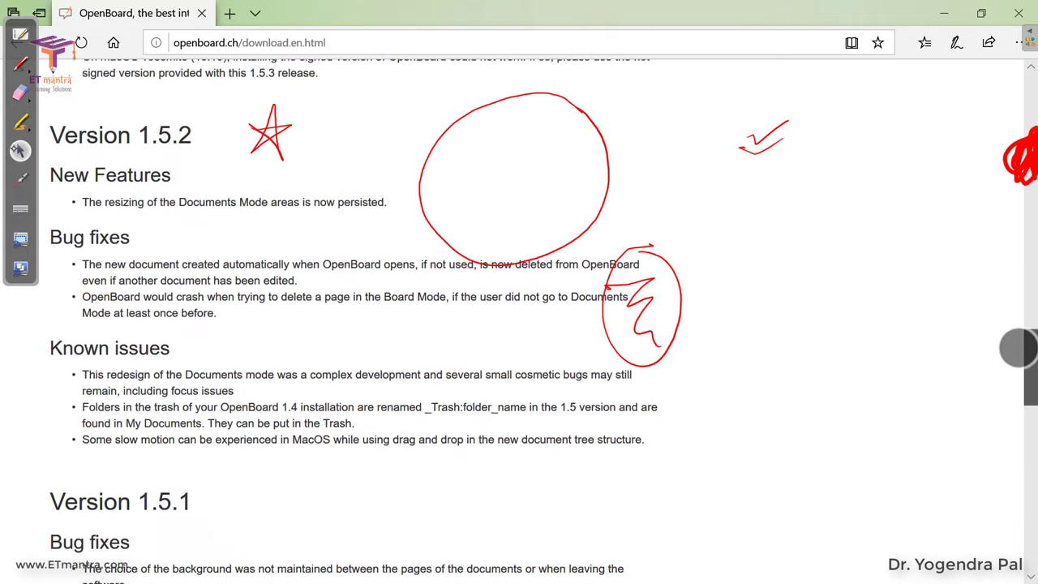
click(20, 92)
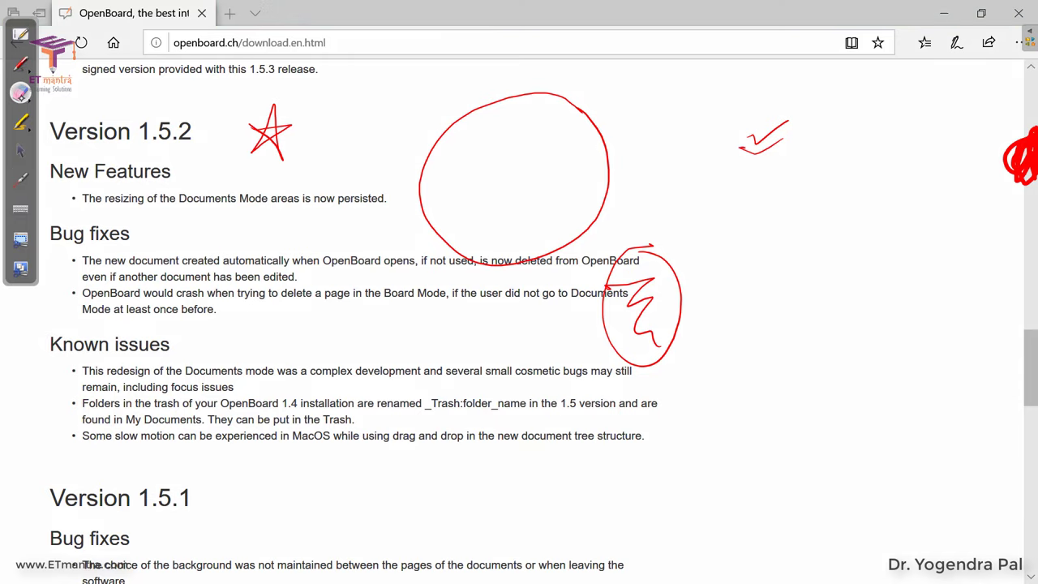
mouse_move(302, 134)
mouse_down()
mouse_move(245, 152)
mouse_move(194, 114)
mouse_up()
click(20, 92)
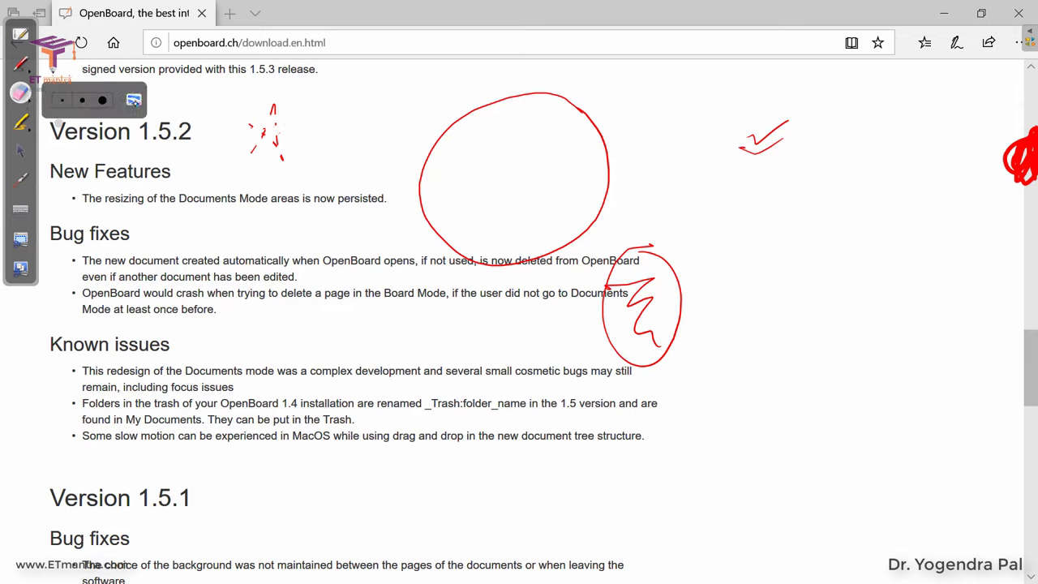
click(140, 100)
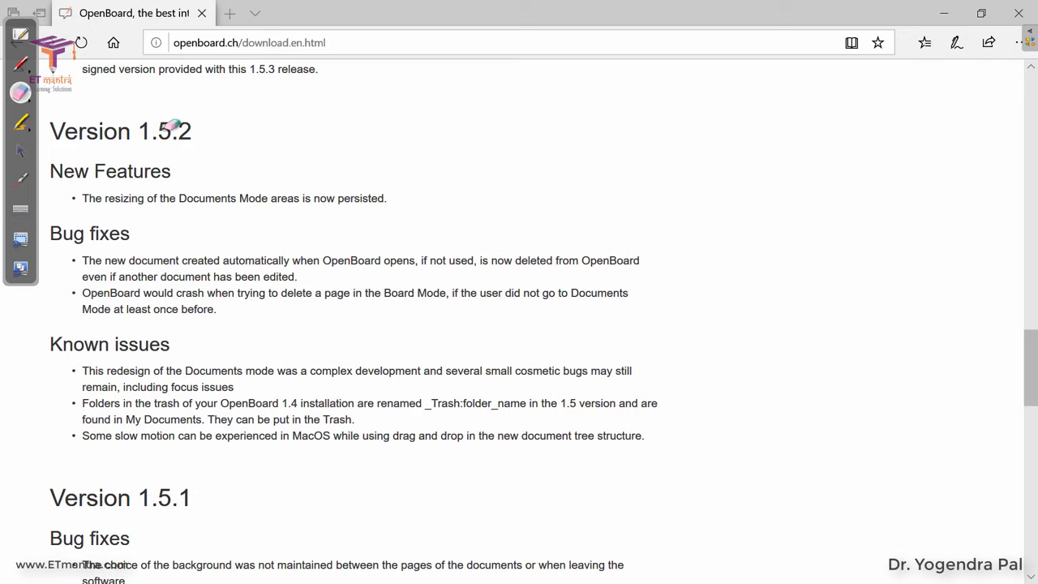
Highlight "1.5.2" in the version heading and "in the Board Mode" under Bug fixes in yellow.
click(20, 179)
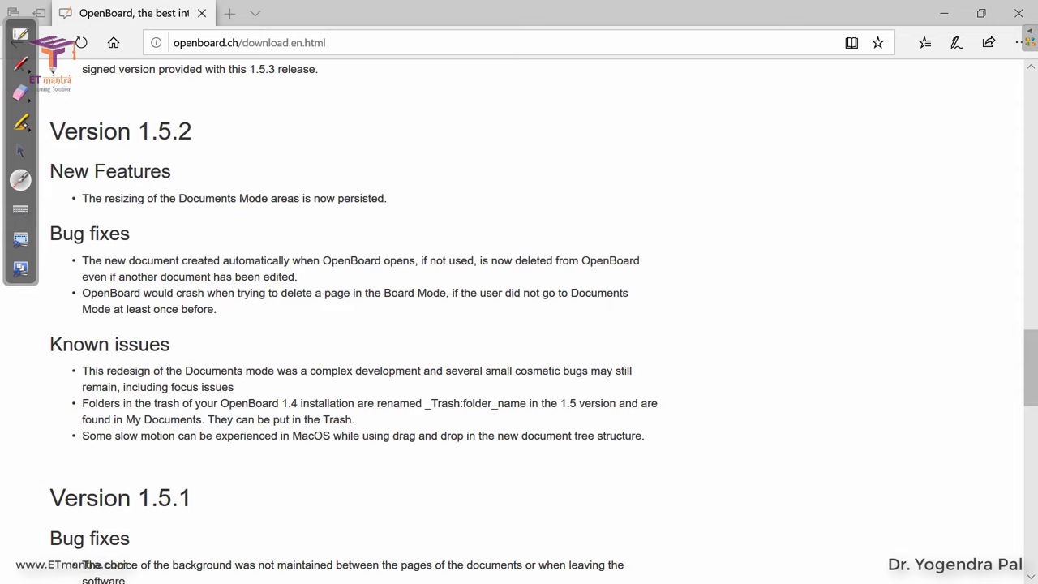
click(21, 121)
drag(137, 134, 193, 128)
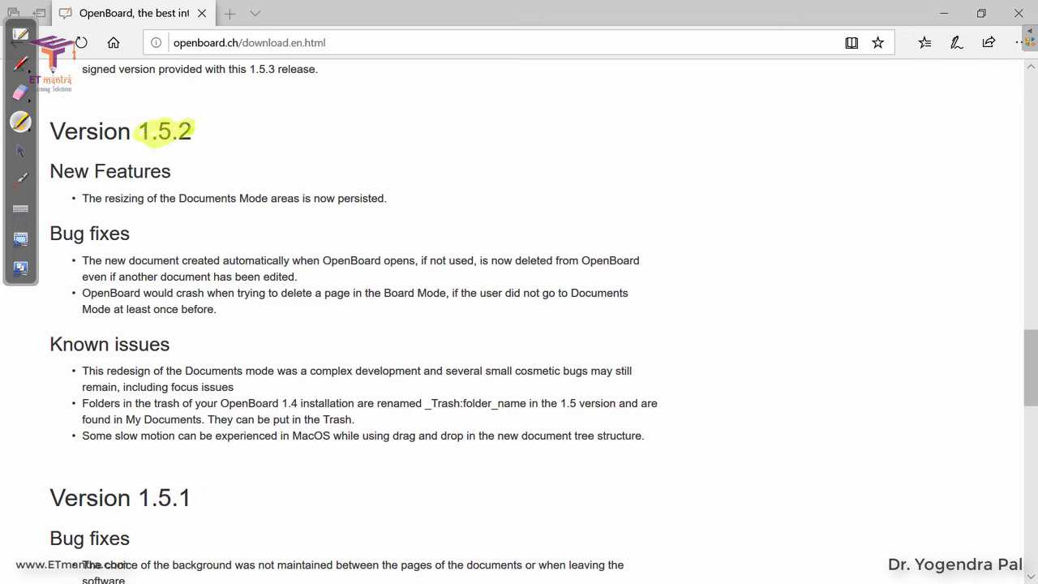
mouse_move(381, 290)
mouse_down()
mouse_move(425, 290)
mouse_move(356, 302)
mouse_up()
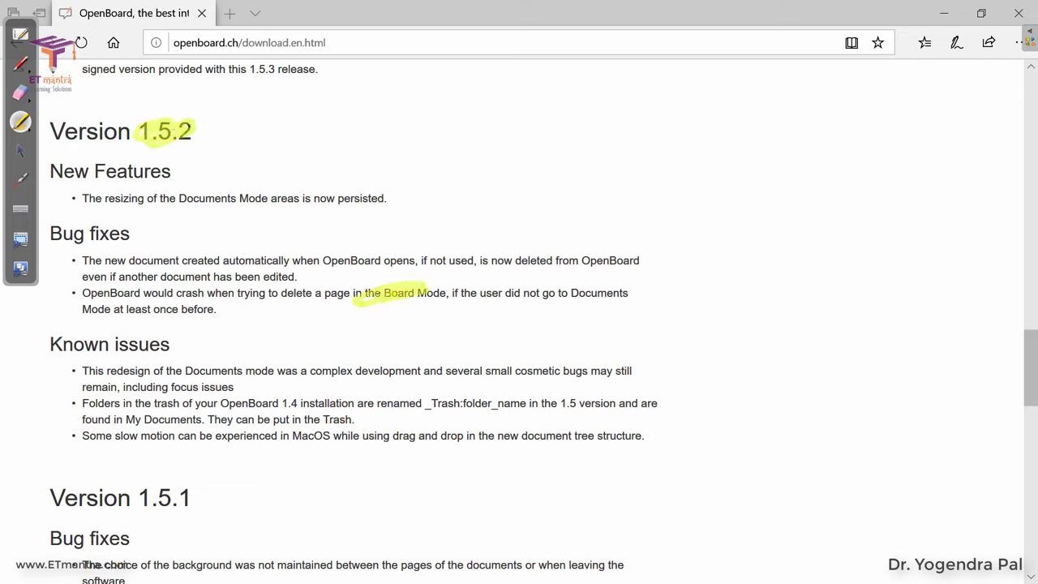
drag(420, 294, 446, 294)
Switch to the selection tool and examine how the release notes page moves beneath the yellow highlights.
click(21, 151)
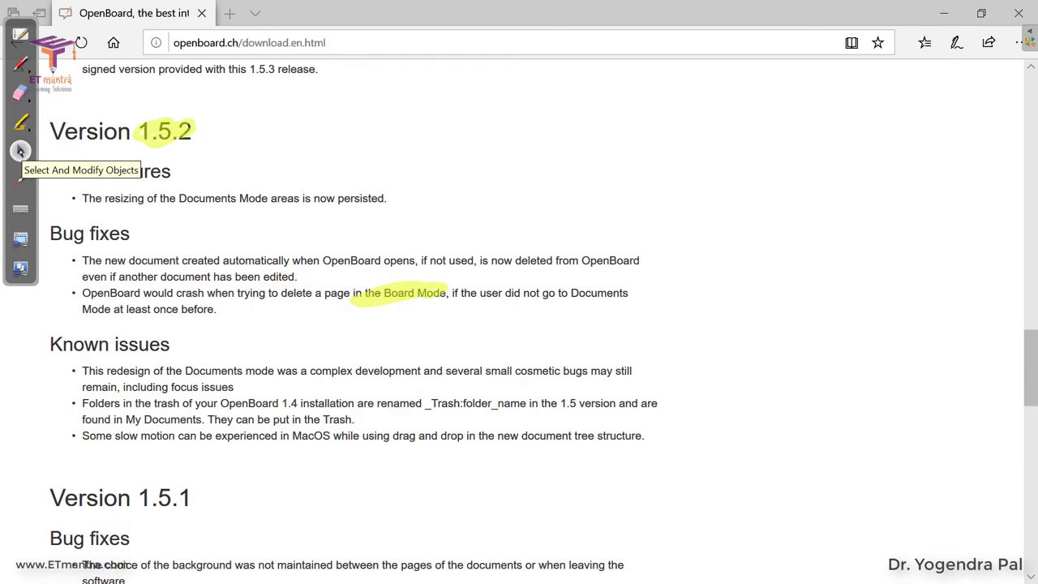
scroll(519, 324, up, 15)
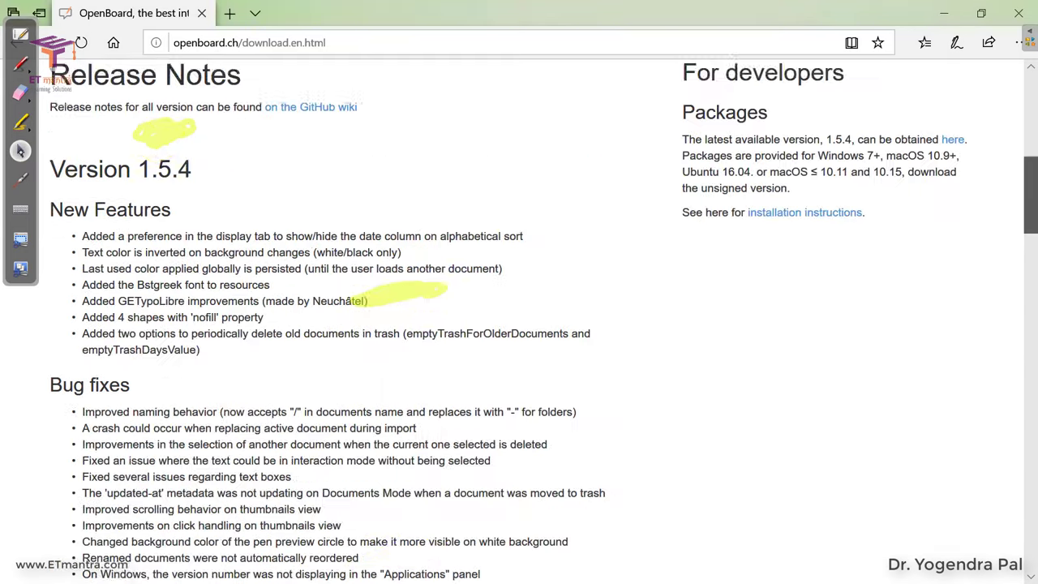
scroll(519, 324, down, 10)
scroll(519, 324, up, 1)
scroll(519, 324, down, 6)
scroll(519, 325, up, 5)
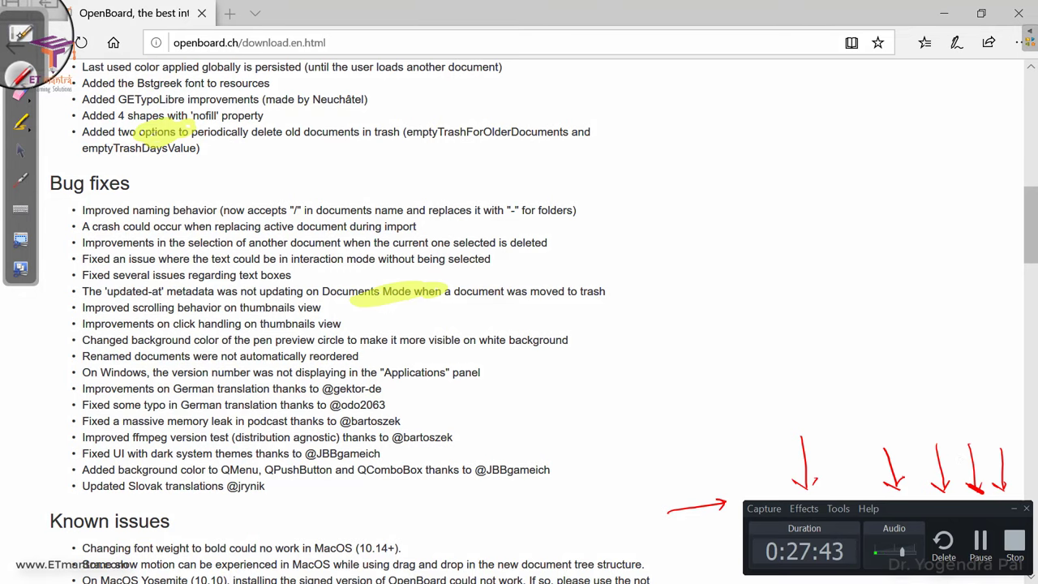
Return from desktop annotation to the whiteboard and advance to the blank lined page.
click(21, 33)
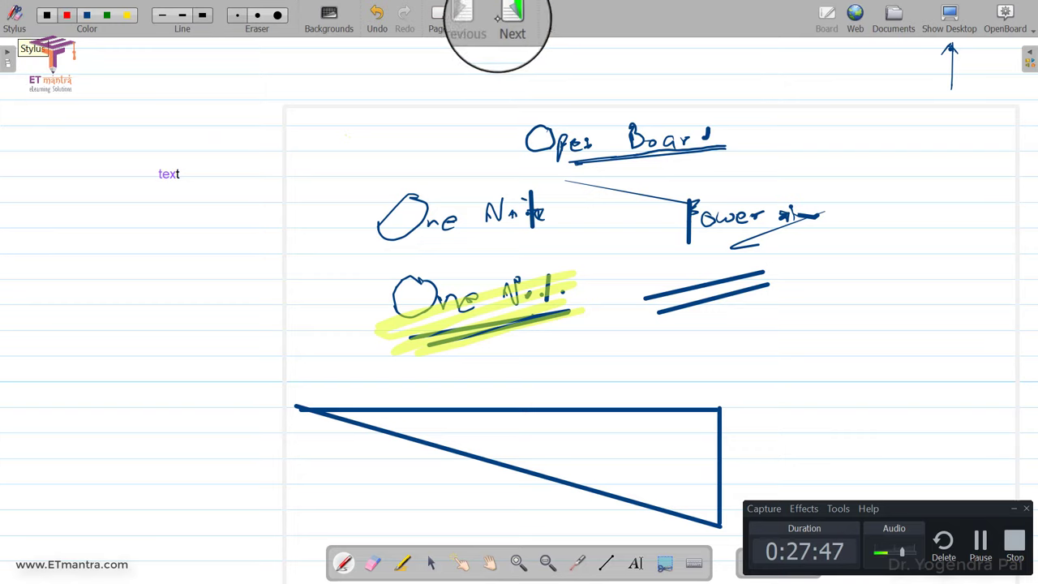
click(507, 16)
click(507, 16)
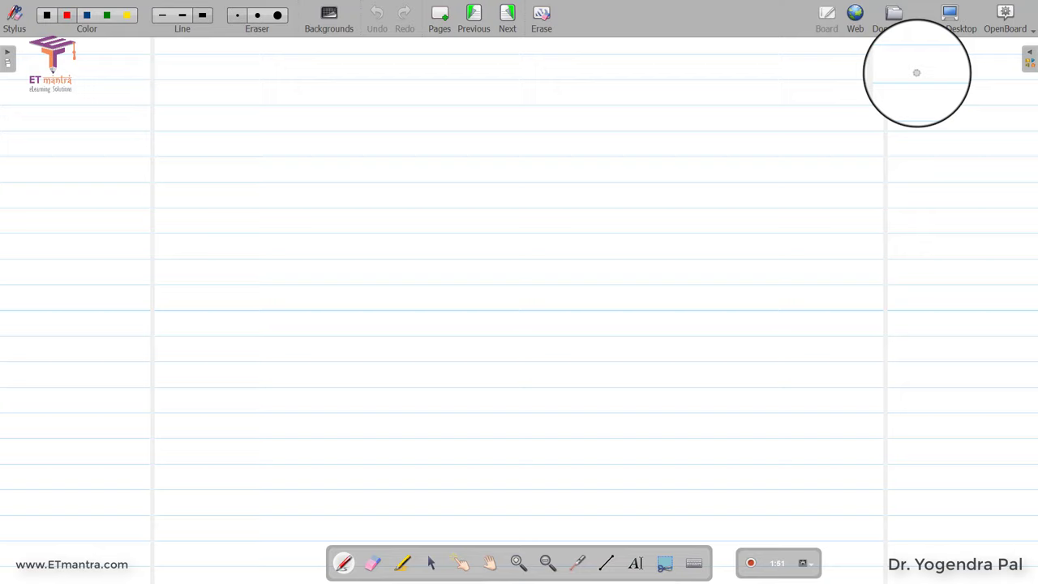
Place a red pen dot on the blank lined page and quit OpenBoard.
click(771, 159)
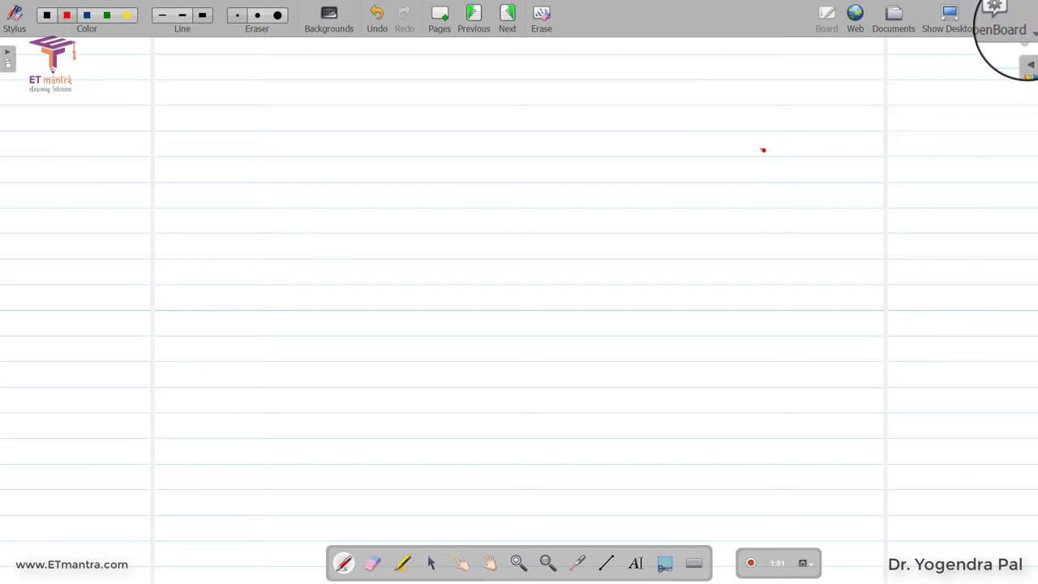
click(1005, 16)
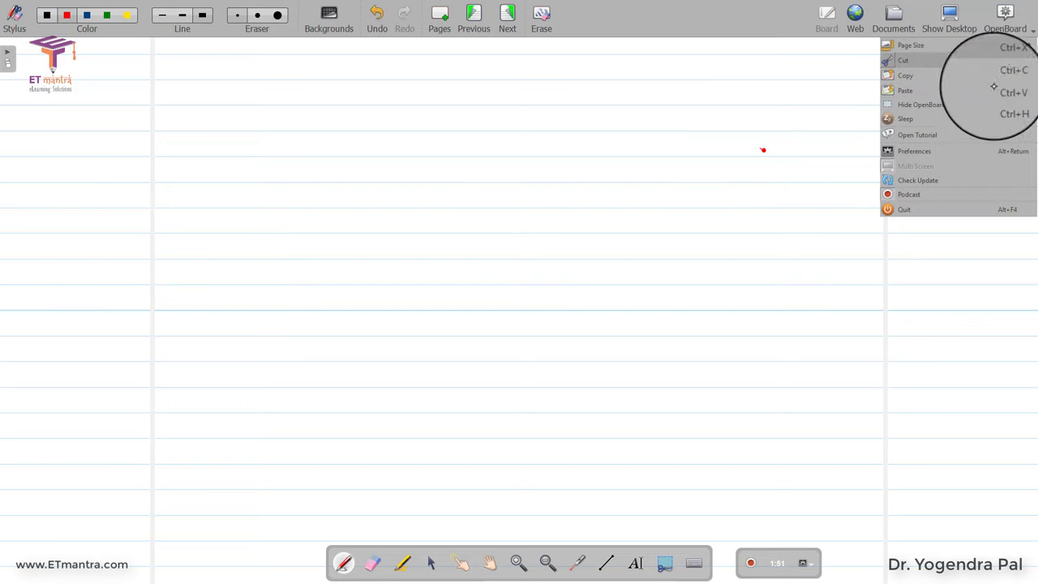
click(919, 209)
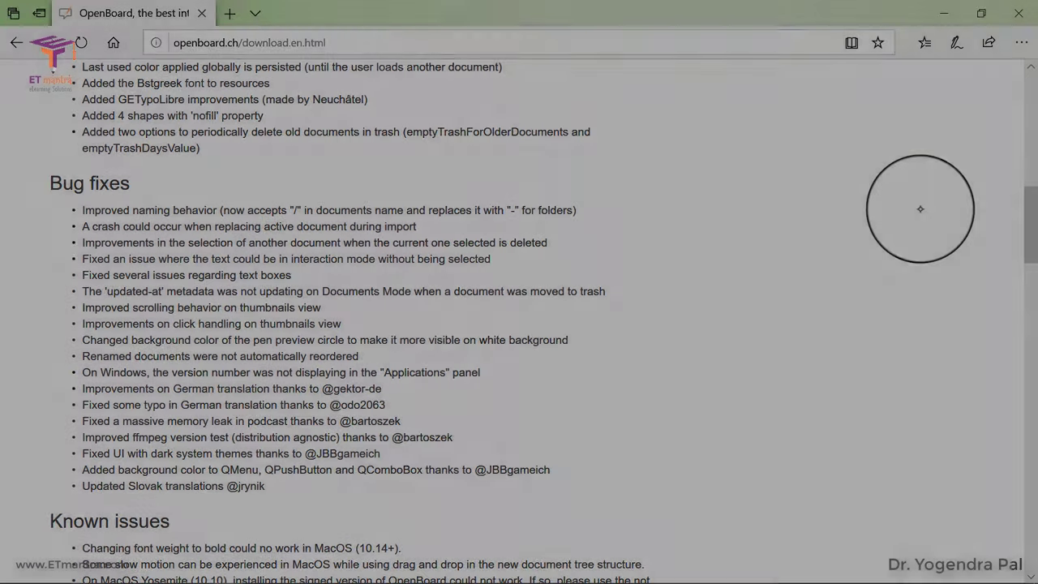